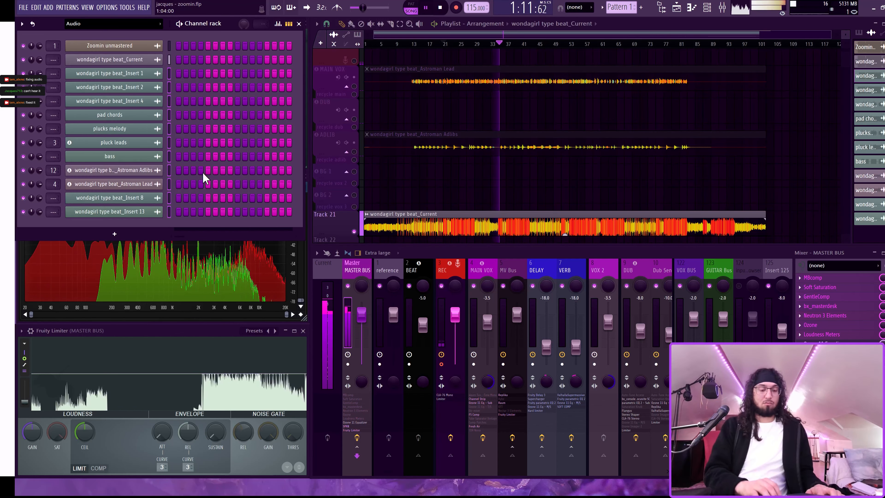
Route the stem channels to separate mixer tracks starting at 18, unmute the snare, and place its mixer track after the kick's
{"action": "key", "text": "ctrl+shift+l"}
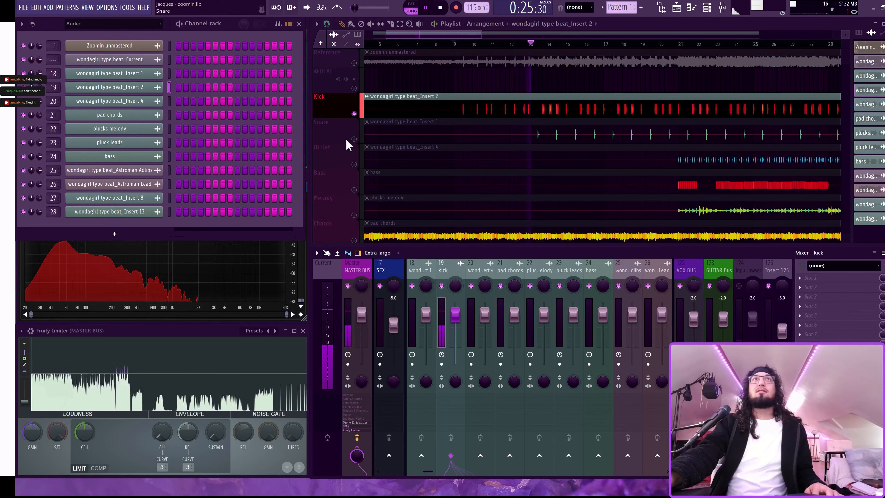
{"action": "left_click", "coordinate": [355, 139]}
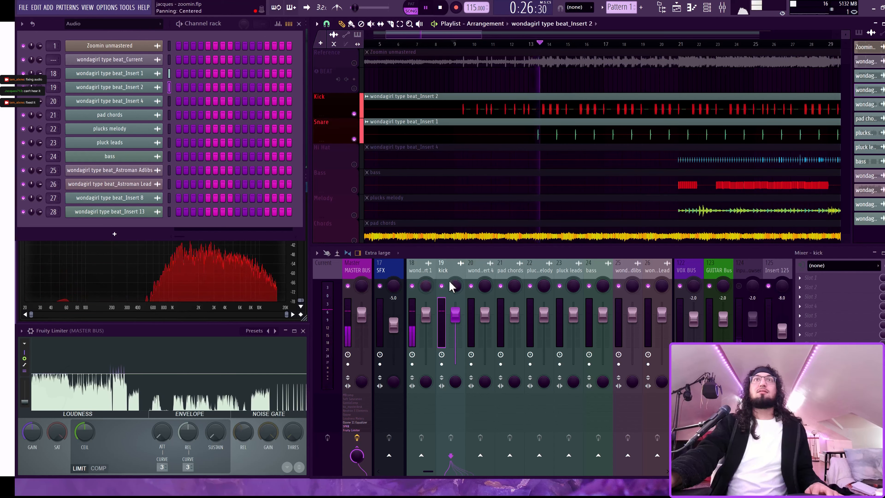
{"action": "left_click", "coordinate": [425, 268]}
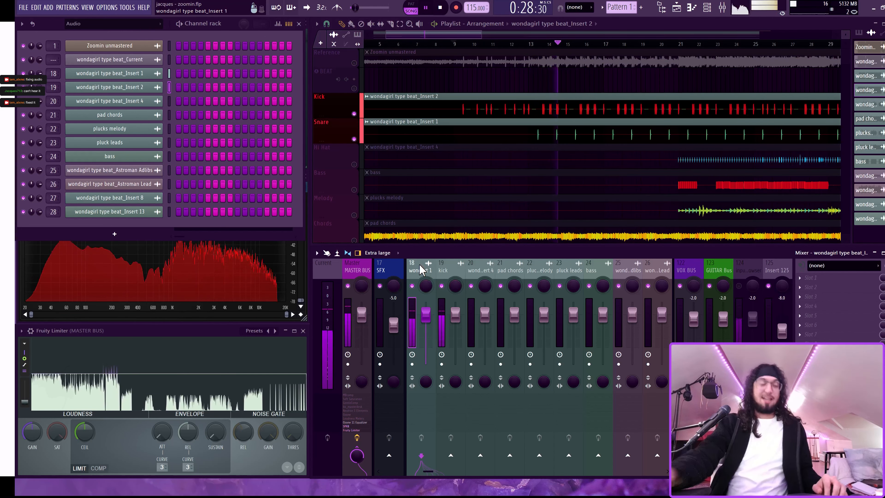
{"action": "key", "text": "alt+Right"}
{"action": "left_click", "coordinate": [409, 268]}
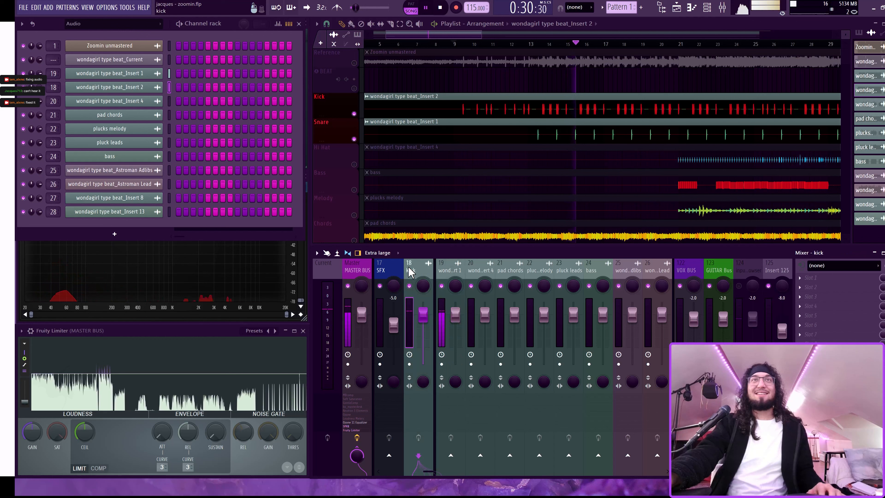
{"action": "key", "text": "Right"}
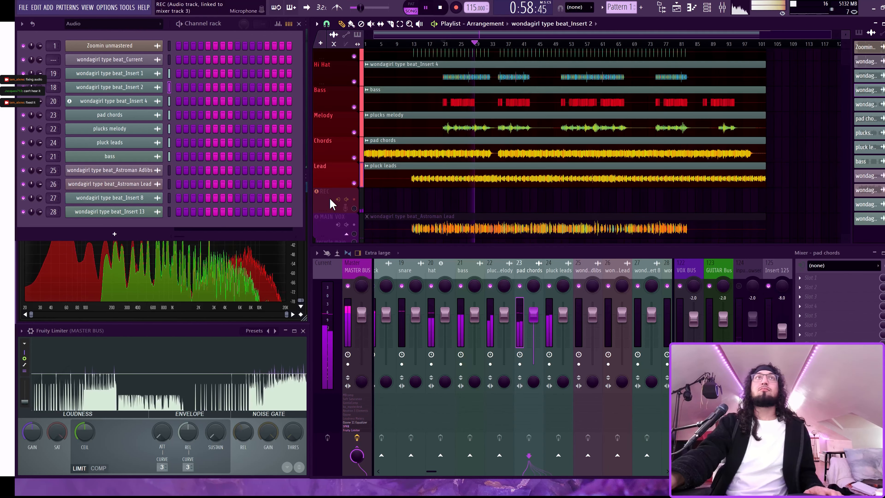
Unmute the BEAT track in the playlist and restart playback
{"action": "scroll", "coordinate": [446, 198], "scroll_direction": "up", "scroll_amount": 4}
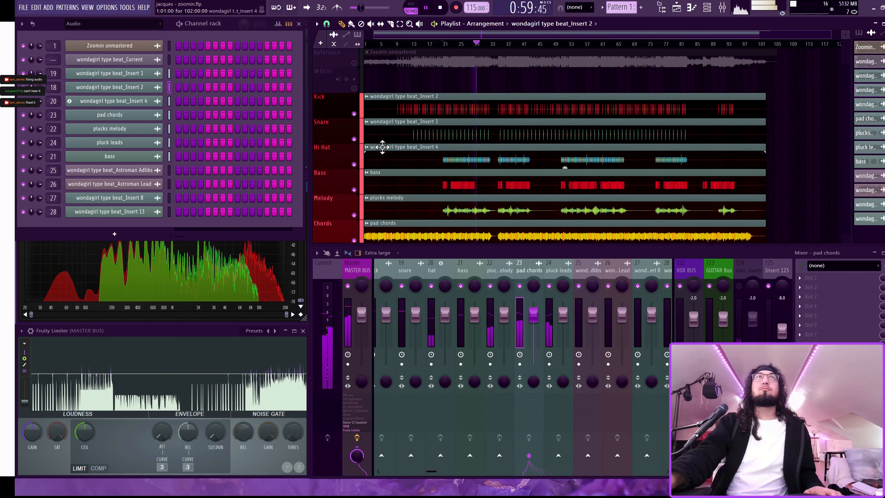
{"action": "left_click", "coordinate": [355, 89]}
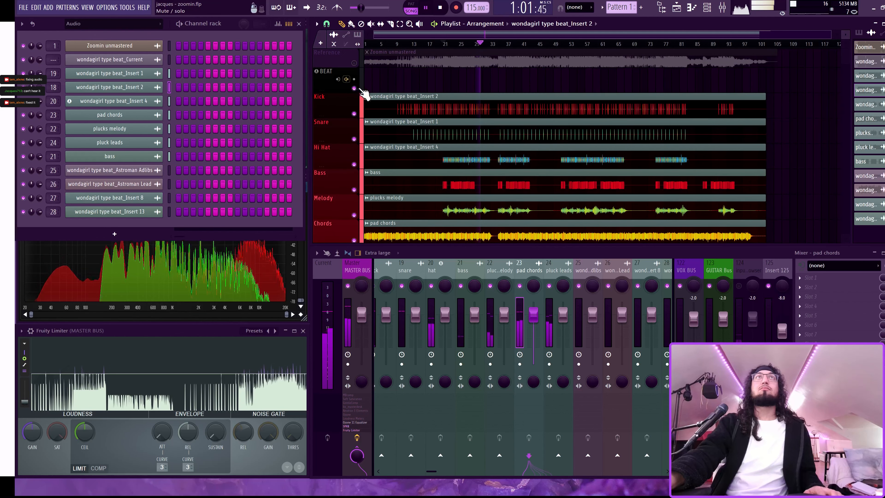
{"action": "scroll", "coordinate": [364, 93], "scroll_direction": "down", "scroll_amount": 2}
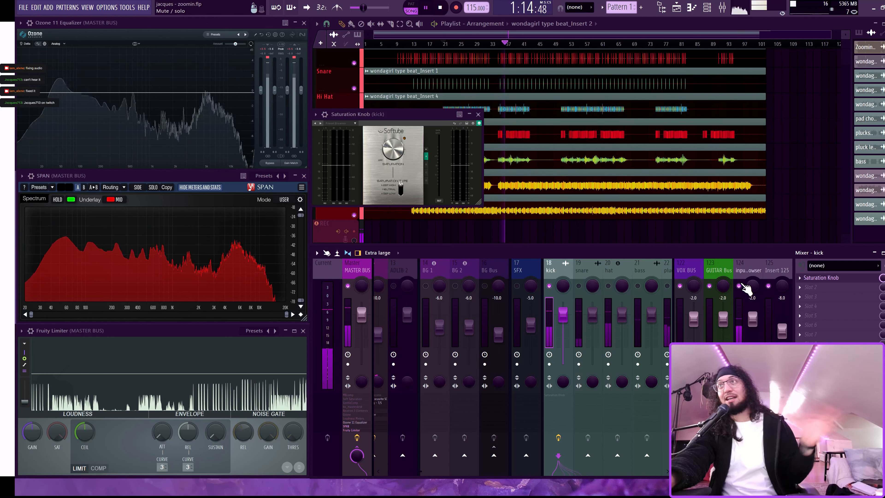
{"action": "key", "text": "space"}
{"action": "key", "text": "space"}
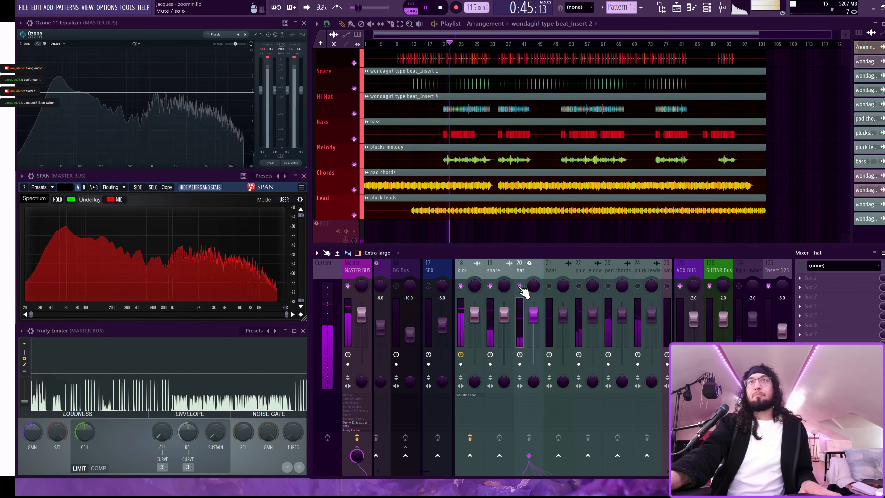
Load Fruity parametric EQ 2 on the snare's mixer track and mute the hat
{"action": "left_click", "coordinate": [494, 269]}
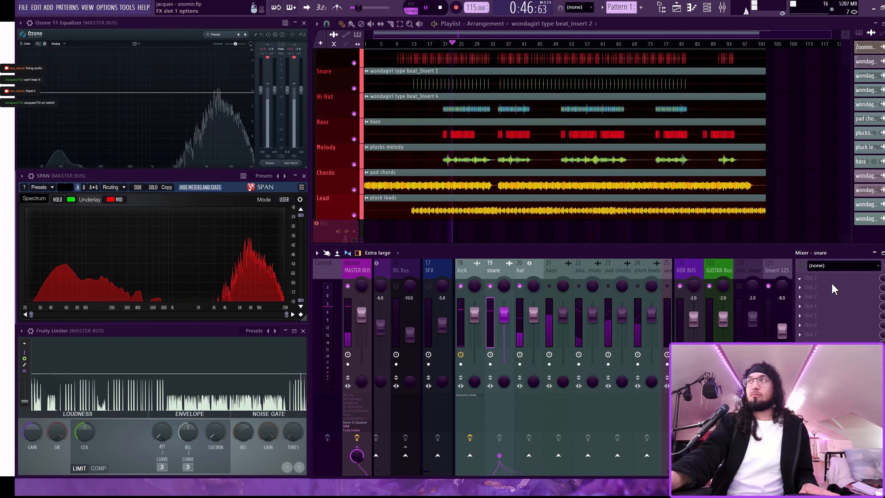
{"action": "left_click", "coordinate": [617, 405]}
{"action": "left_click", "coordinate": [520, 286]}
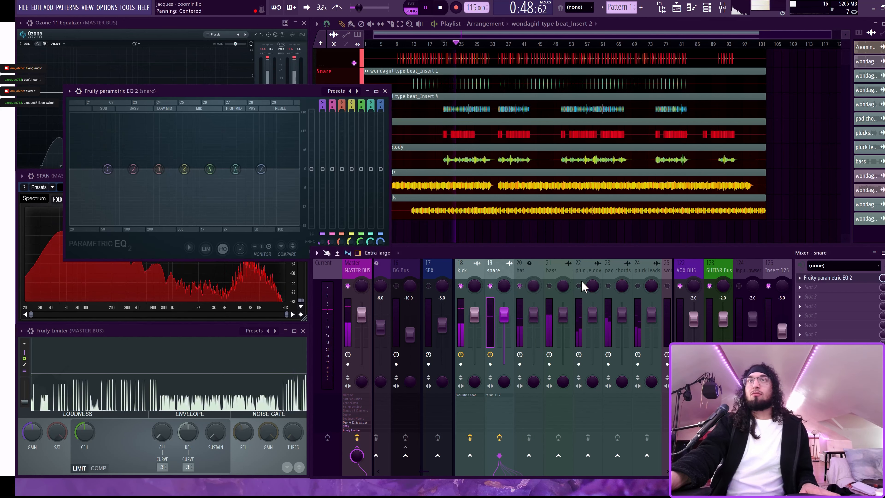
{"action": "left_click", "coordinate": [739, 287]}
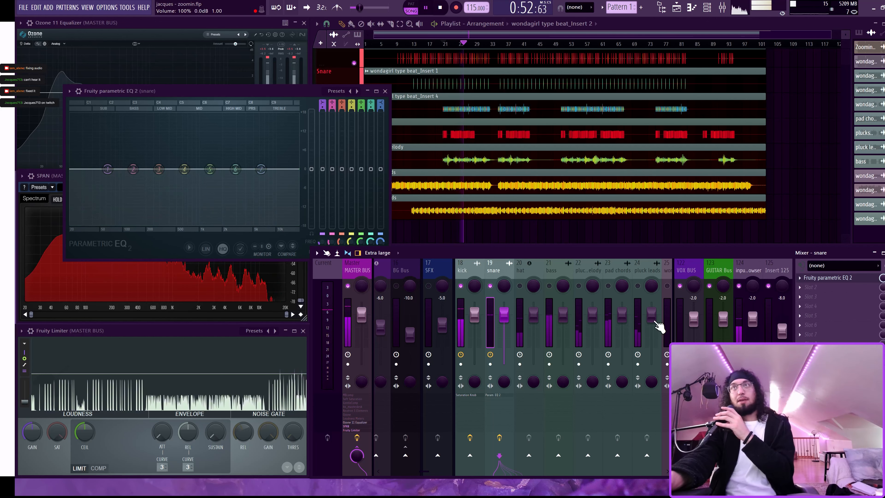
{"action": "left_click", "coordinate": [828, 279]}
{"action": "key", "text": "space"}
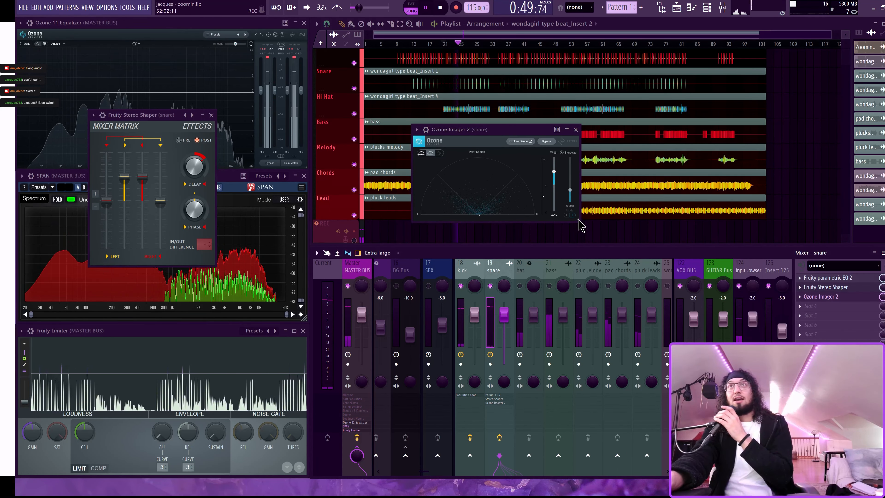
Enlarge and reposition the snare's Ozone Imager 2 window to check its stereo display, close it, and unmute the hat
{"action": "left_click_drag", "start_coordinate": [610, 257], "coordinate": [691, 282]}
{"action": "left_click_drag", "start_coordinate": [541, 130], "coordinate": [486, 93]}
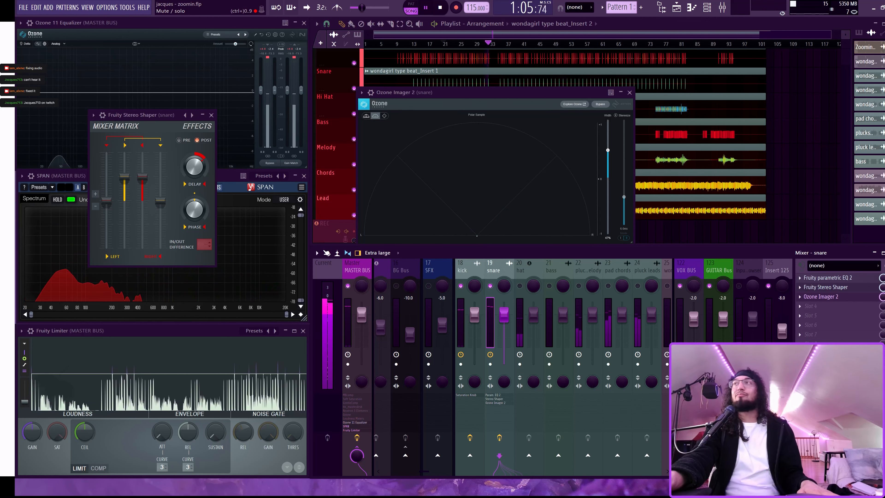
{"action": "key", "text": "space"}
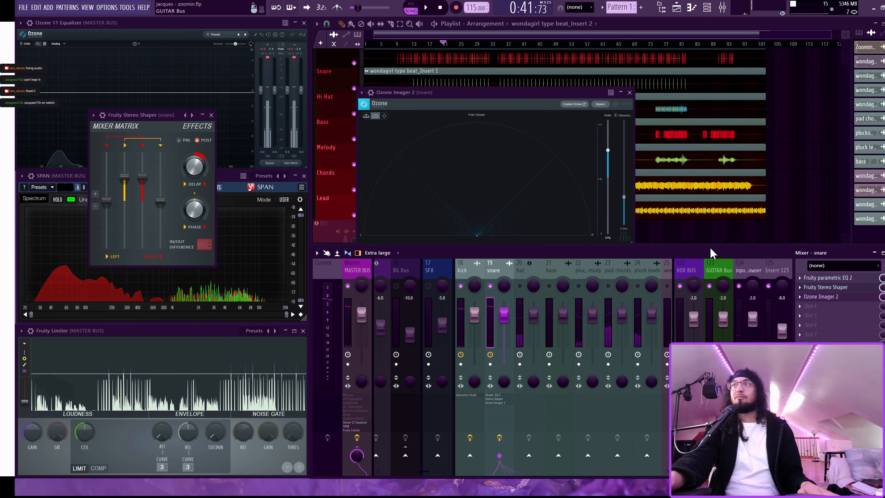
{"action": "left_click", "coordinate": [630, 93]}
{"action": "left_click", "coordinate": [523, 292]}
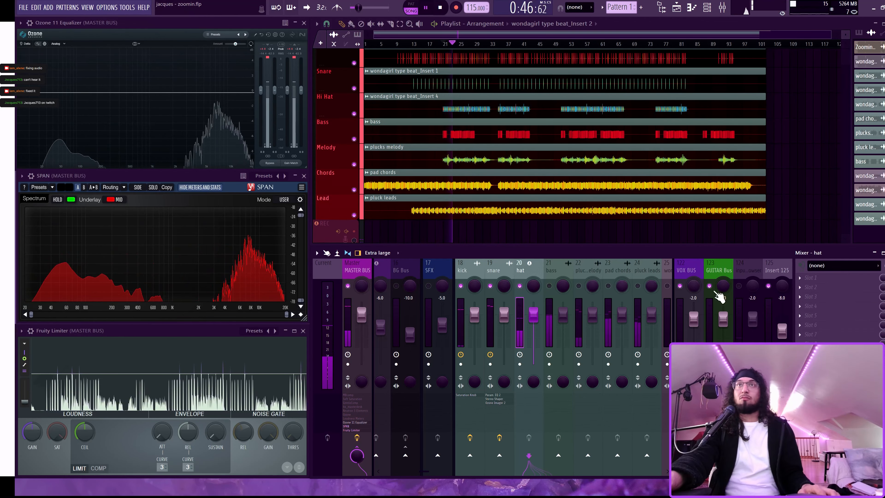
Try Fruity parametric EQ 2 on the hat with a low cut and a narrow dip near 10 kHz, and remove the effect
{"action": "left_click", "coordinate": [834, 279]}
{"action": "left_click", "coordinate": [625, 402]}
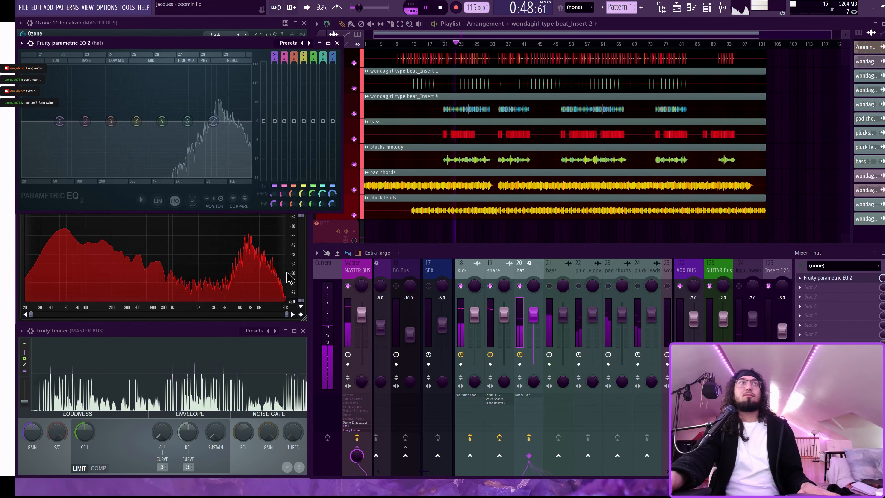
{"action": "left_click_drag", "start_coordinate": [60, 121], "coordinate": [176, 138]}
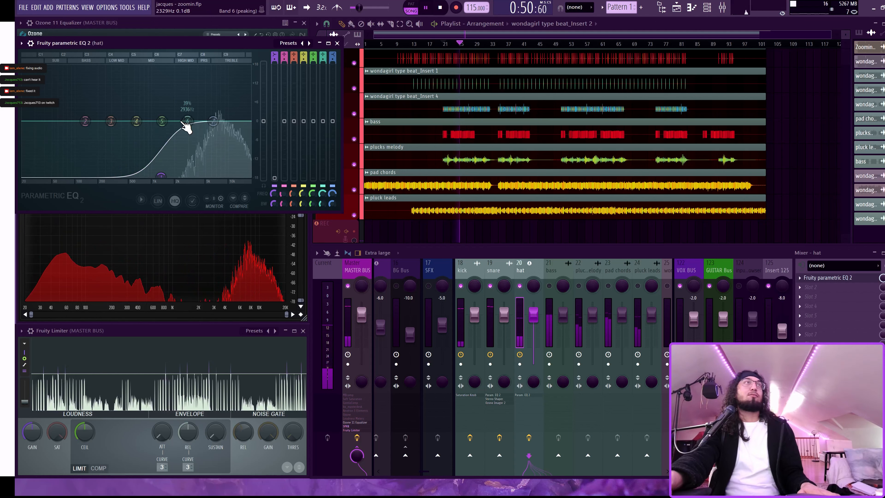
{"action": "left_click_drag", "start_coordinate": [161, 176], "coordinate": [137, 176]}
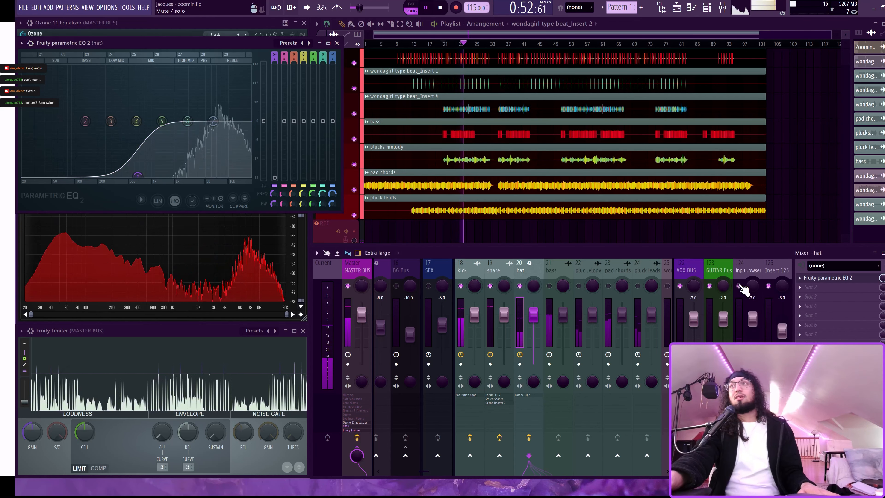
{"action": "key", "text": "space"}
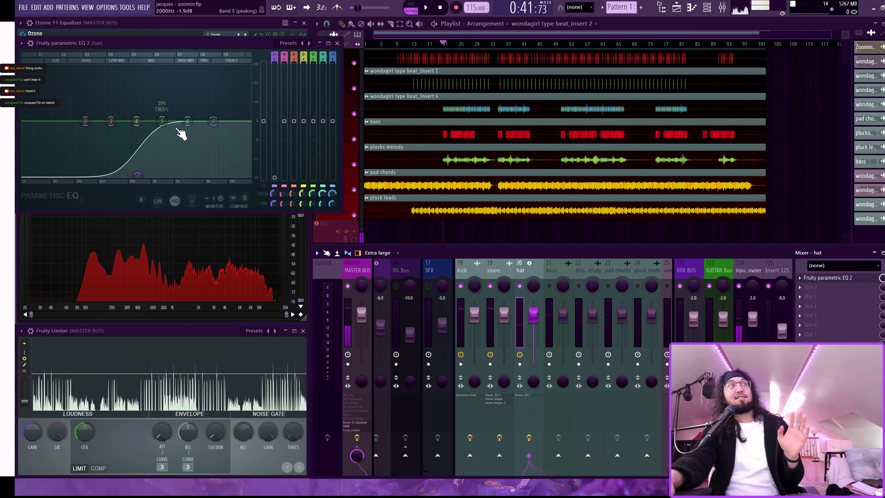
{"action": "left_click_drag", "start_coordinate": [189, 122], "coordinate": [212, 77]}
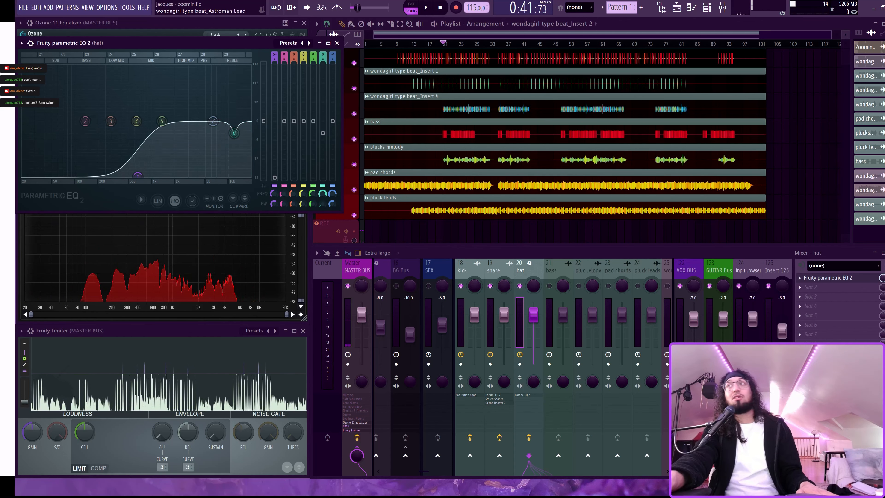
{"action": "left_click", "coordinate": [820, 298]}
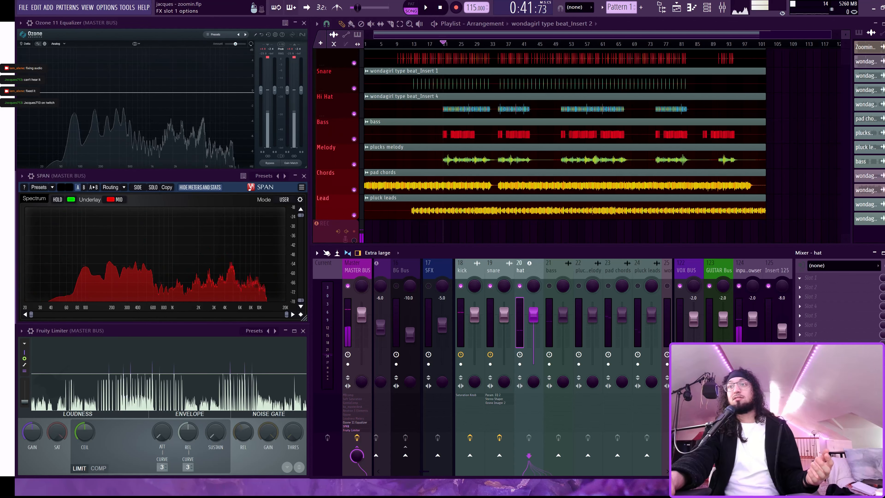
Load TDR Nova in the hat's first effect slot, reposition its window, and set its quality mode to Precise+
{"action": "left_click", "coordinate": [273, 90]}
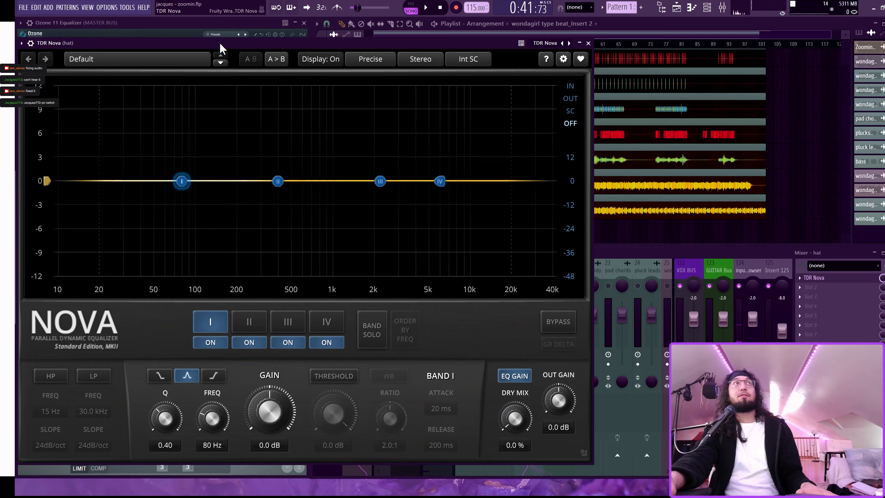
{"action": "left_click_drag", "start_coordinate": [219, 45], "coordinate": [327, 40]}
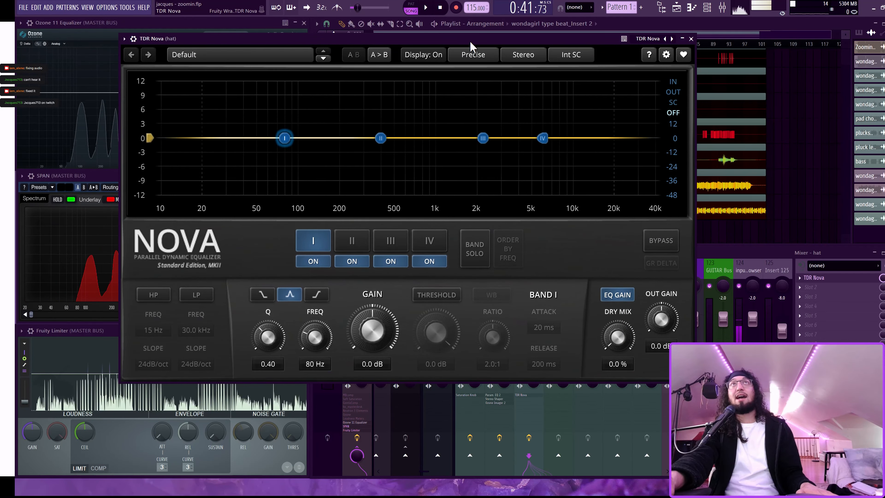
{"action": "left_click_drag", "start_coordinate": [471, 42], "coordinate": [537, 78]}
{"action": "left_click", "coordinate": [540, 93]}
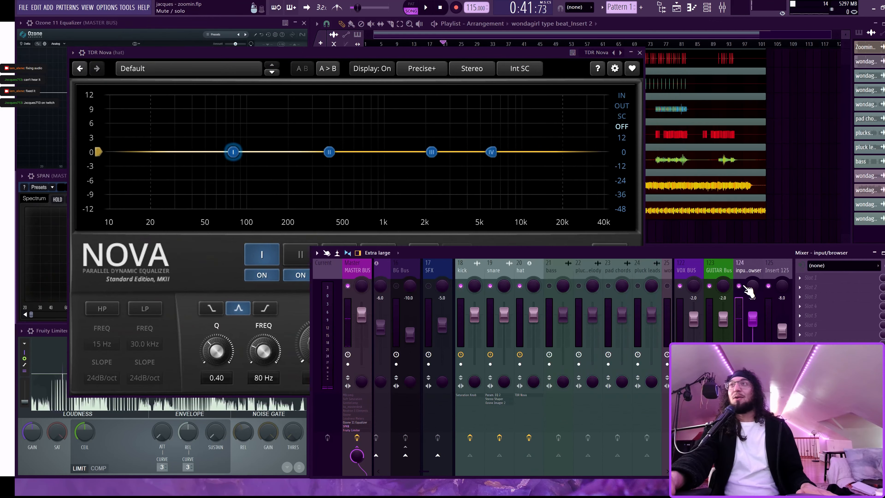
Add Smooth Operator to the hat's second effect slot and bypass it
{"action": "left_click", "coordinate": [528, 271]}
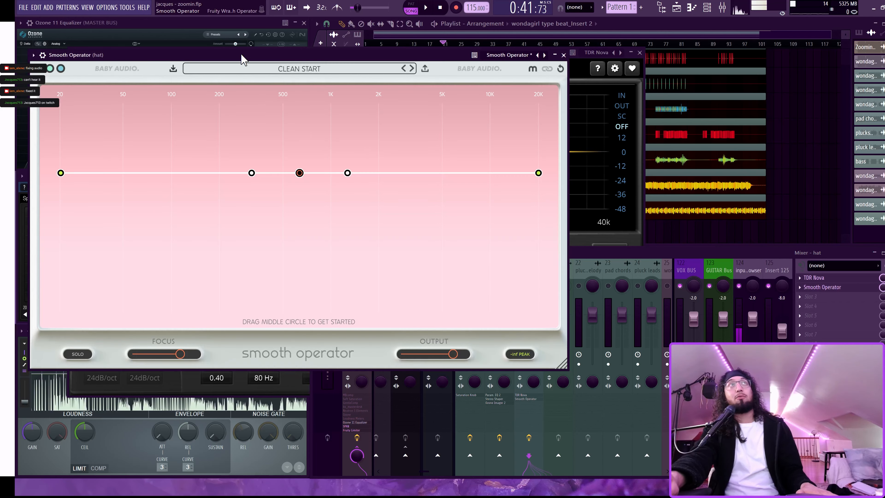
{"action": "left_click_drag", "start_coordinate": [242, 55], "coordinate": [436, 102]}
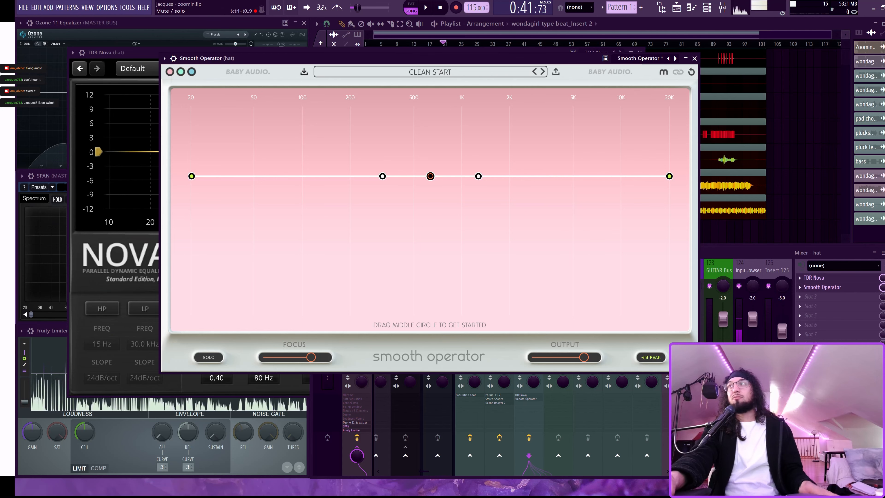
{"action": "left_click", "coordinate": [884, 287]}
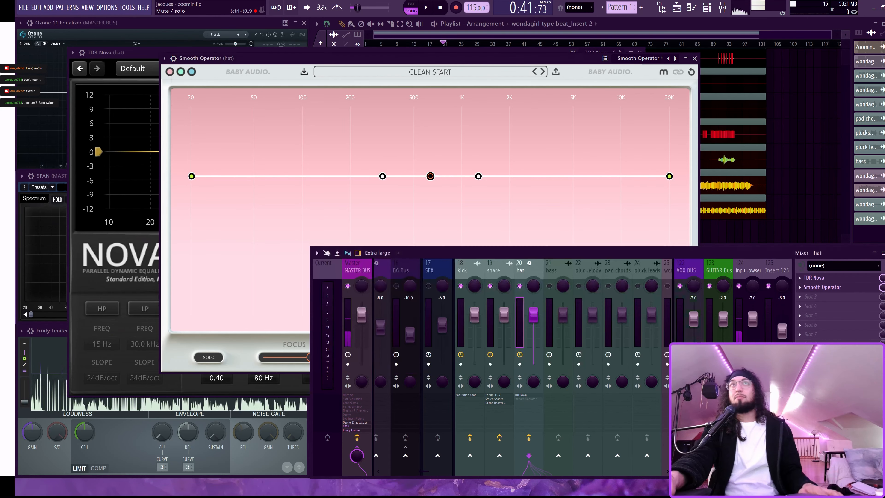
In the hat's TDR Nova, switch off bands I and II and set the high-pass filter to 1655 Hz
{"action": "left_click", "coordinate": [835, 279]}
{"action": "left_click", "coordinate": [835, 279]}
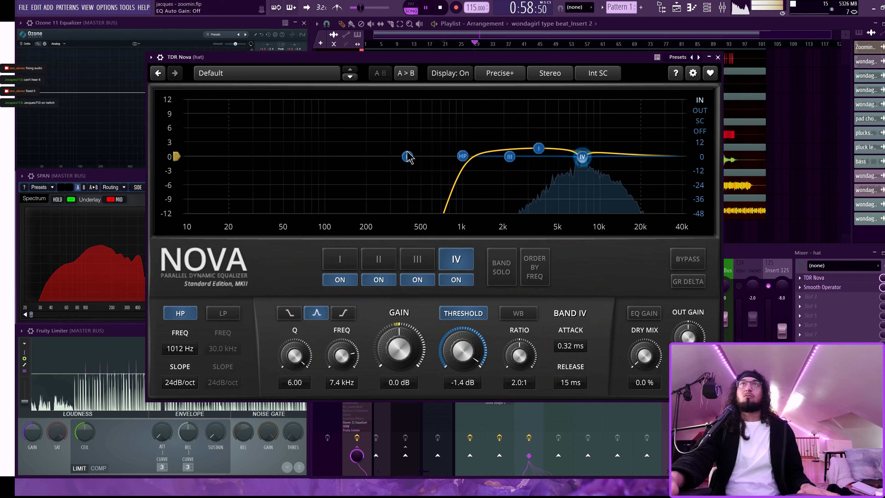
{"action": "left_click_drag", "start_coordinate": [539, 149], "coordinate": [522, 155]}
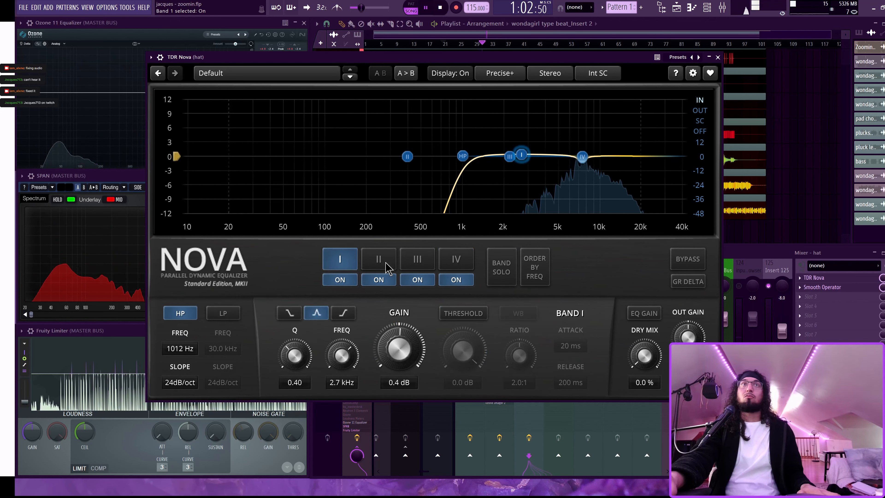
{"action": "left_click", "coordinate": [340, 279]}
{"action": "left_click_drag", "start_coordinate": [408, 160], "coordinate": [492, 167]}
{"action": "left_click", "coordinate": [378, 280]}
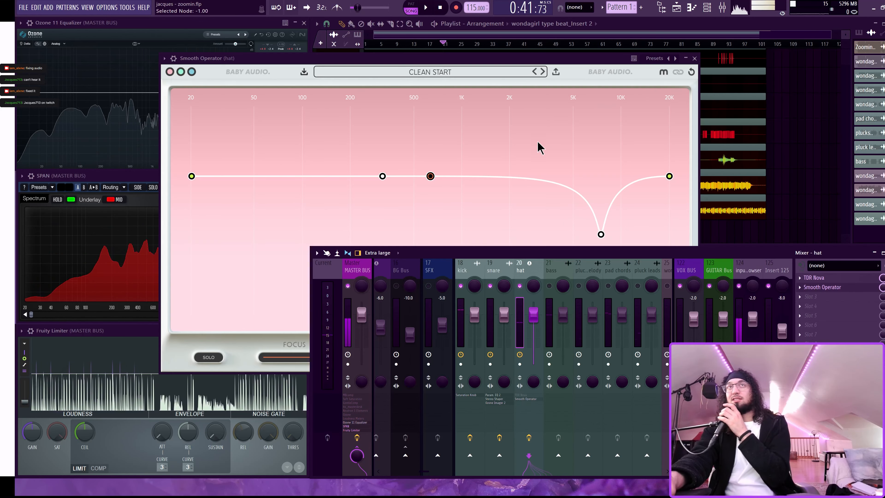
Compare Smooth Operator and TDR Nova on the hat by bringing up their windows in turn
{"action": "left_click", "coordinate": [526, 57]}
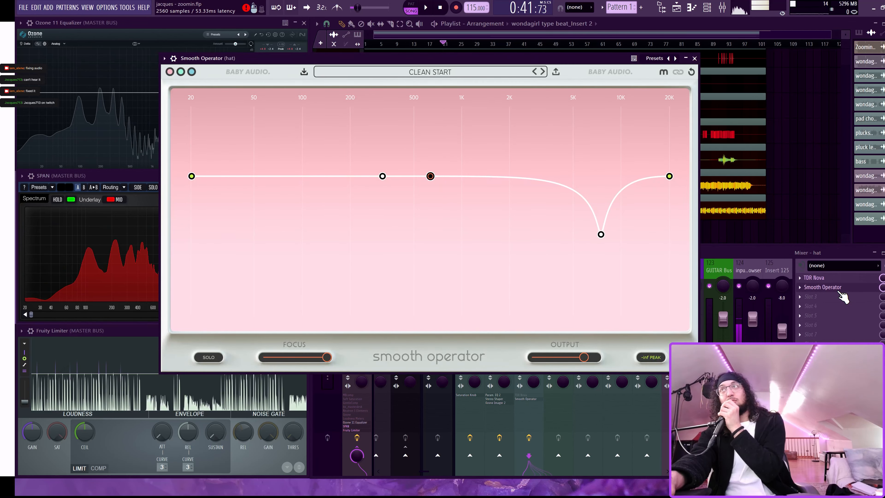
{"action": "left_click", "coordinate": [851, 280]}
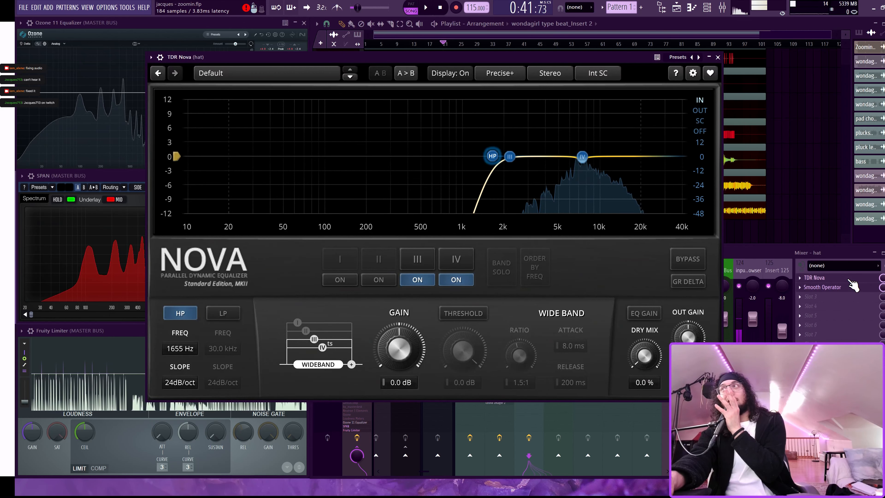
{"action": "key", "text": "F9"}
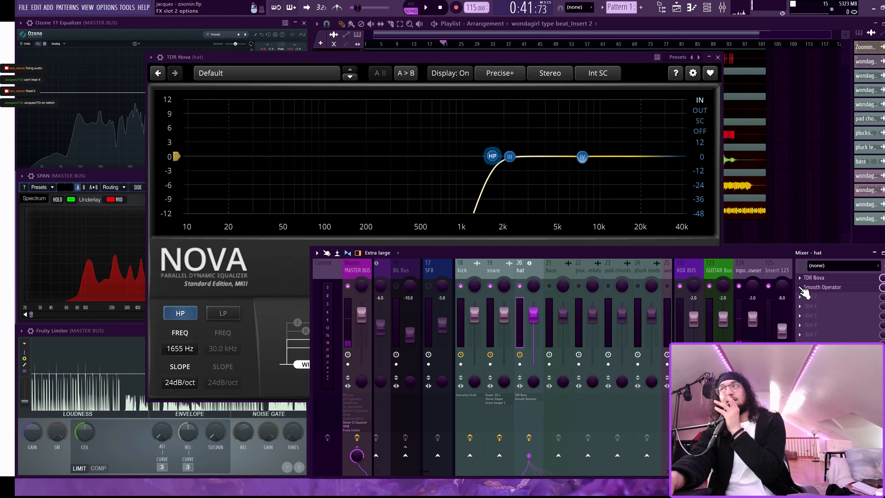
{"action": "left_click", "coordinate": [823, 288]}
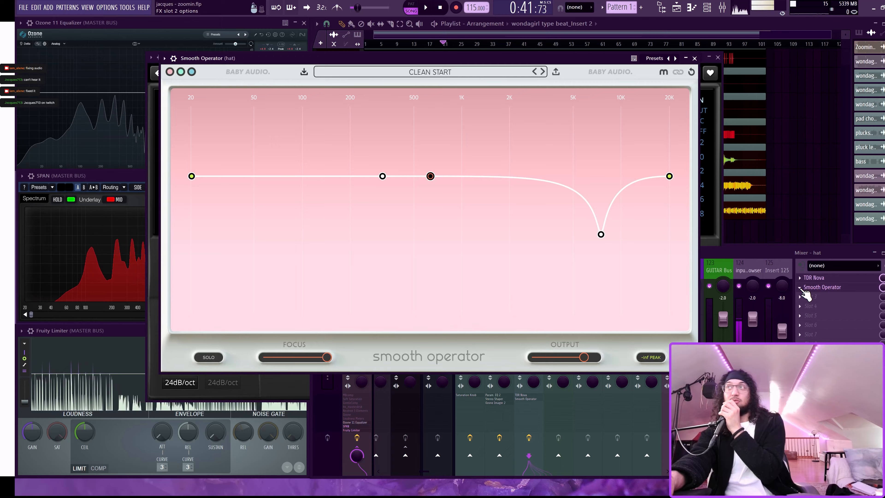
Remove Smooth Operator from the hat's second effect slot
{"action": "left_click", "coordinate": [805, 294]}
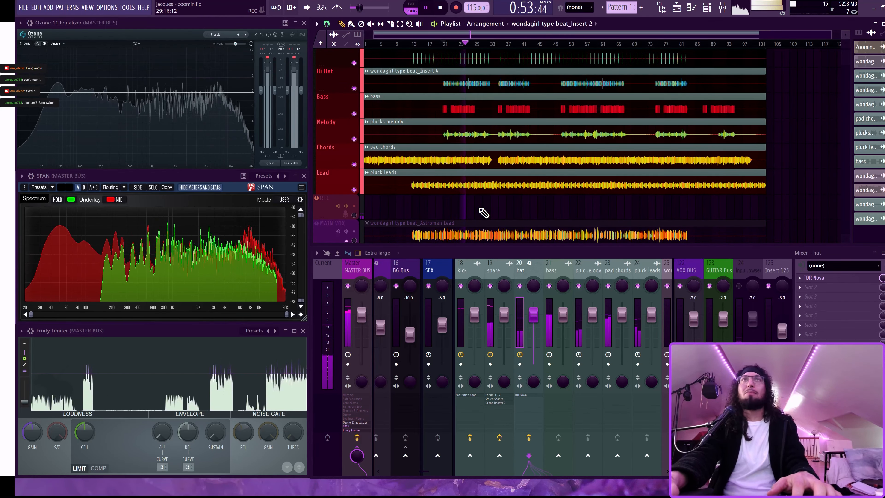
{"action": "scroll", "coordinate": [479, 208], "scroll_direction": "up", "scroll_amount": 1}
{"action": "scroll", "coordinate": [477, 208], "scroll_direction": "down", "scroll_amount": 1}
{"action": "scroll", "coordinate": [554, 263], "scroll_direction": "down", "scroll_amount": 3}
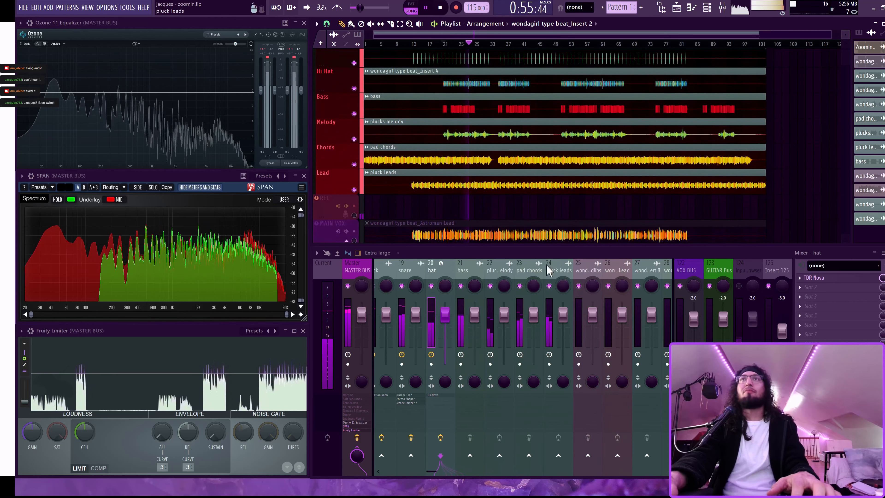
{"action": "scroll", "coordinate": [484, 270], "scroll_direction": "up", "scroll_amount": 3}
Close the bass's Fruity parametric EQ 2 and route a sidechain send from the kick track to the bass track
{"action": "left_click", "coordinate": [483, 271]}
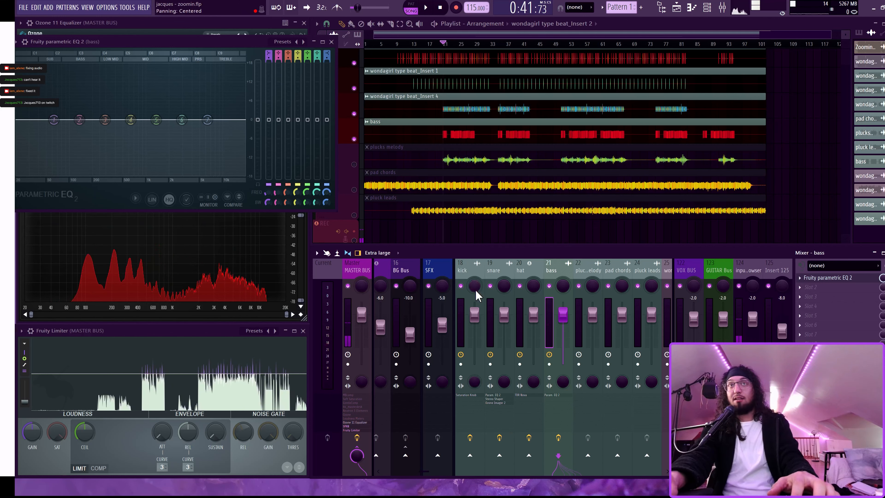
{"action": "left_click", "coordinate": [478, 296]}
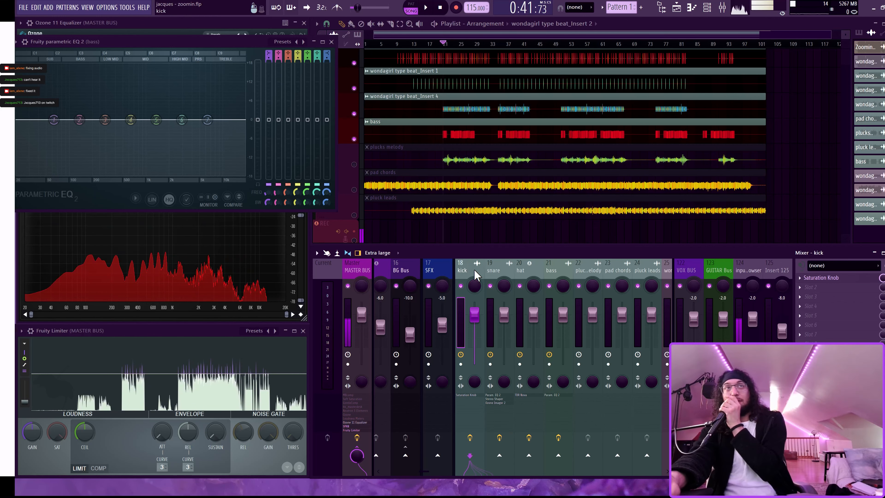
{"action": "left_click", "coordinate": [332, 41]}
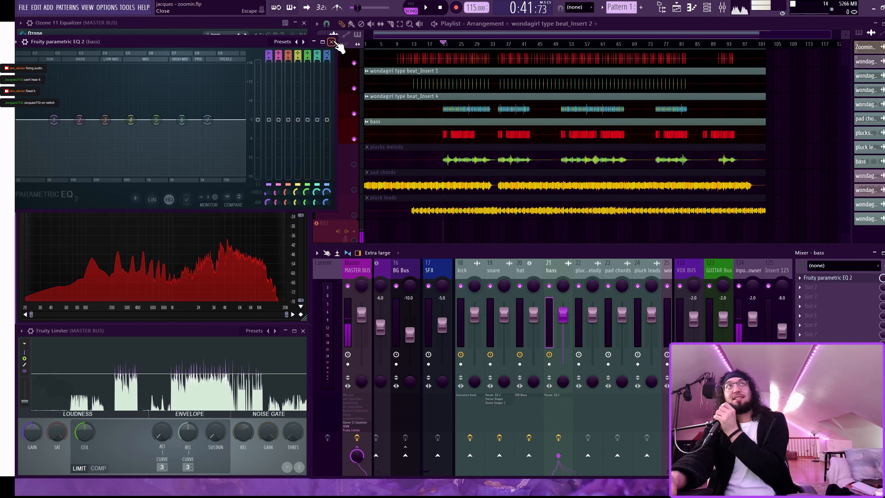
{"action": "left_click", "coordinate": [467, 274]}
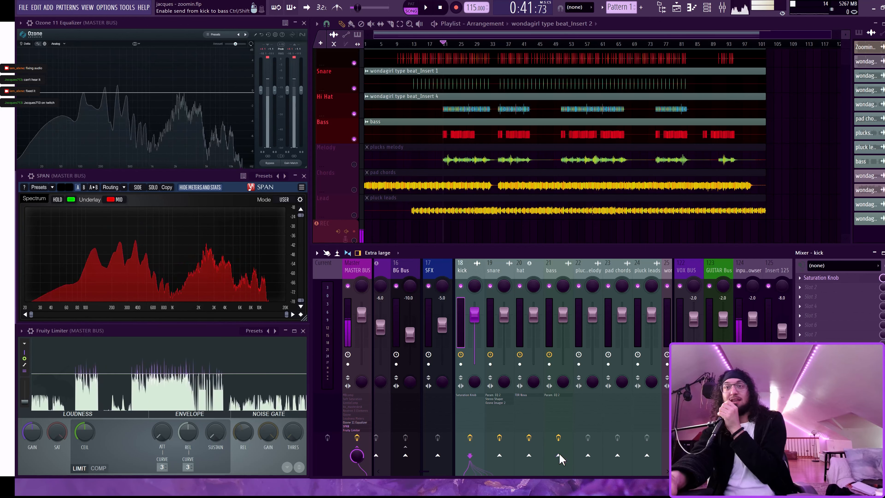
{"action": "left_click", "coordinate": [592, 482]}
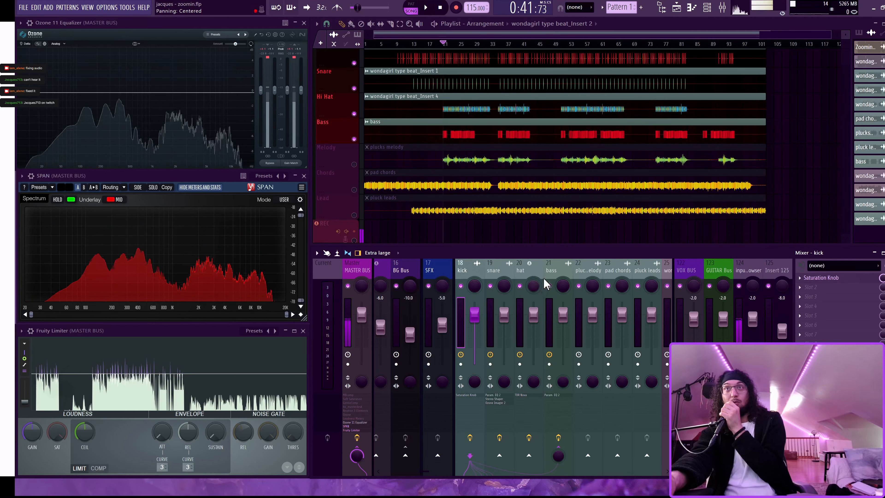
In a Fruity Limiter on the bass, use compressor mode, choose the sidechain input and lower the threshold
{"action": "left_click", "coordinate": [555, 275]}
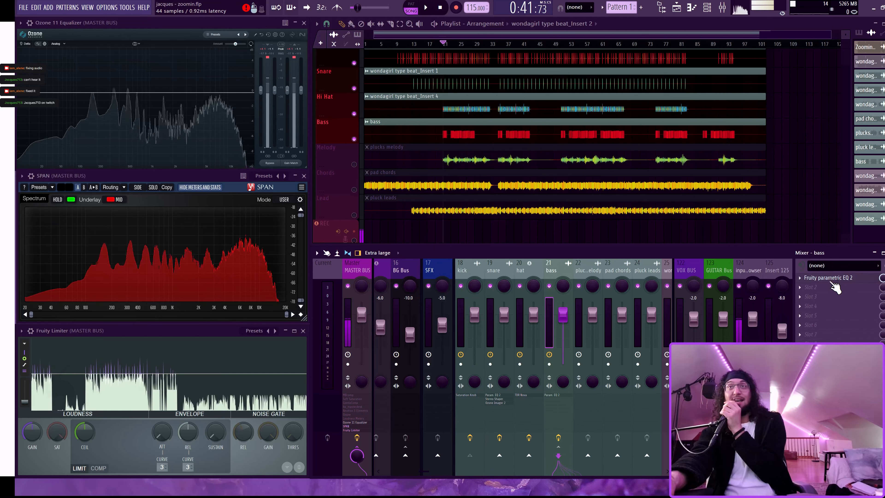
{"action": "left_click", "coordinate": [427, 266]}
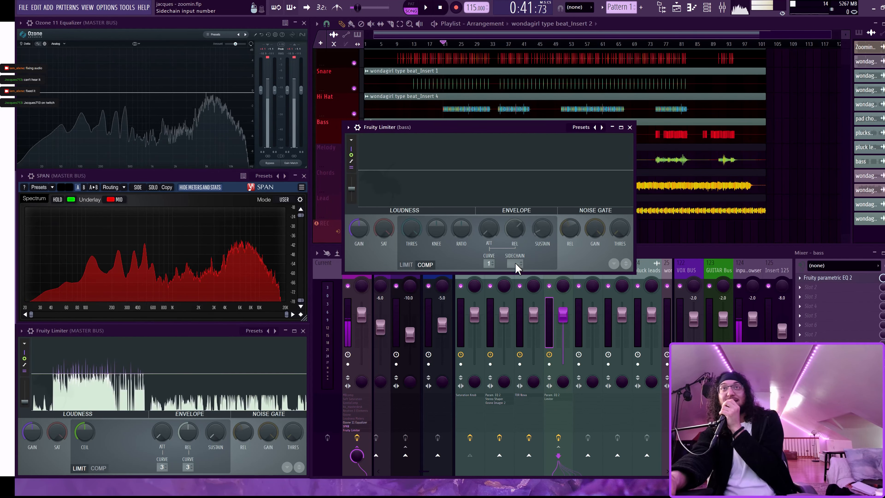
{"action": "left_click_drag", "start_coordinate": [516, 264], "coordinate": [516, 258]}
{"action": "left_click_drag", "start_coordinate": [412, 229], "coordinate": [412, 254]}
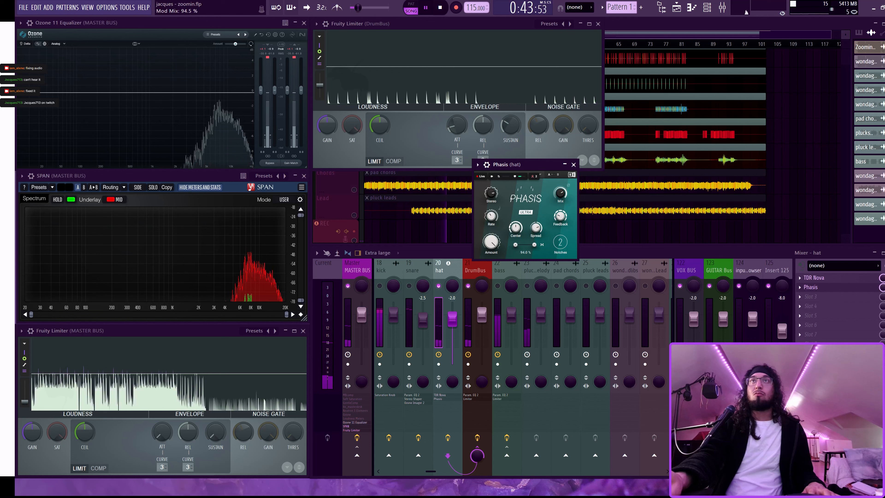
Lower the Mod Mix of Phasis on the hat
{"action": "left_click_drag", "start_coordinate": [535, 245], "coordinate": [516, 246]}
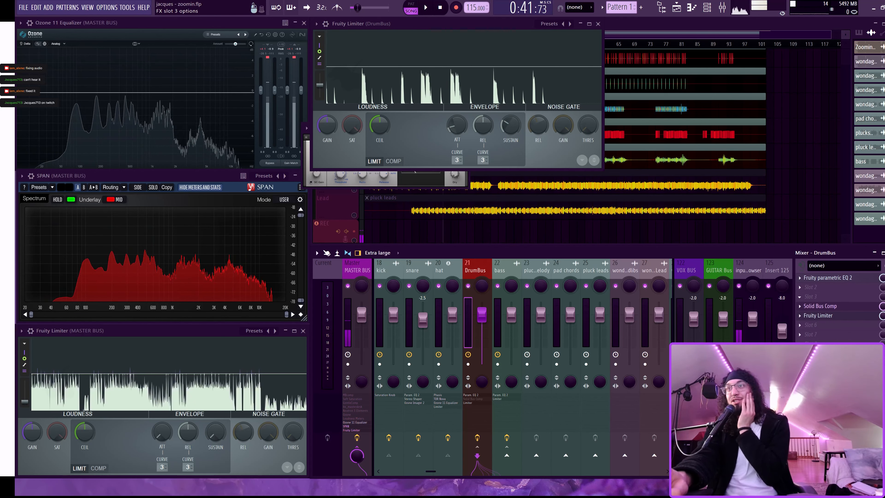
Audition Supercharger in the DrumBus's third effect slot and close the Solid Bus Comp and Supercharger windows
{"action": "left_click_drag", "start_coordinate": [399, 169], "coordinate": [464, 156]}
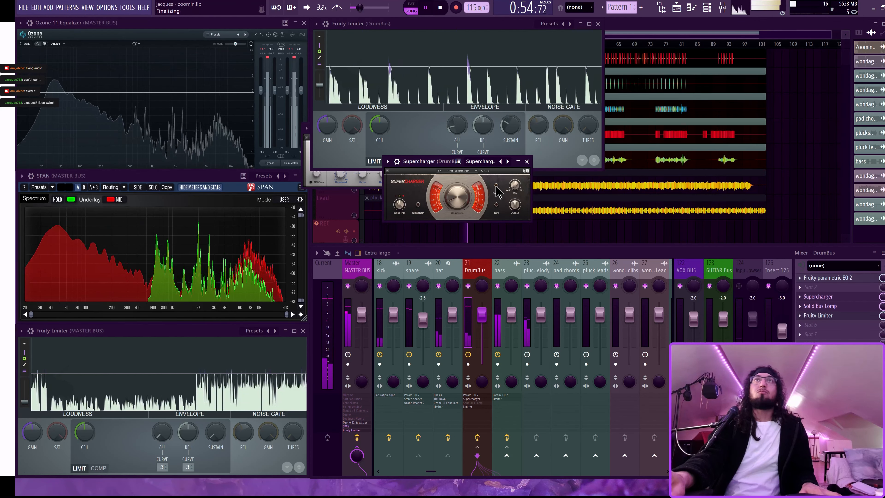
{"action": "key", "text": "space"}
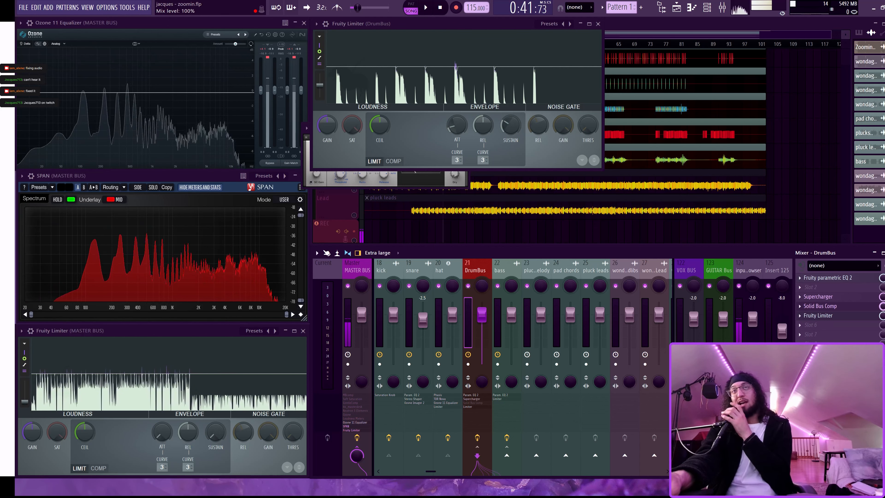
{"action": "left_click", "coordinate": [440, 183]}
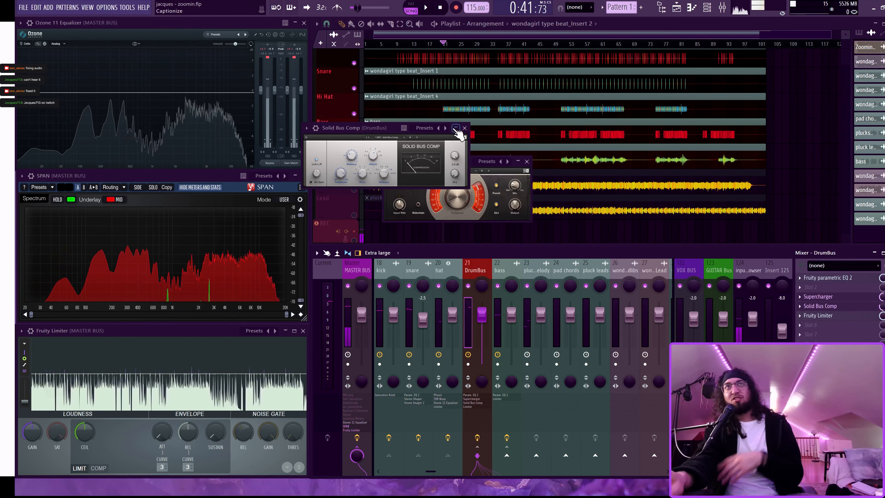
{"action": "left_click", "coordinate": [465, 129]}
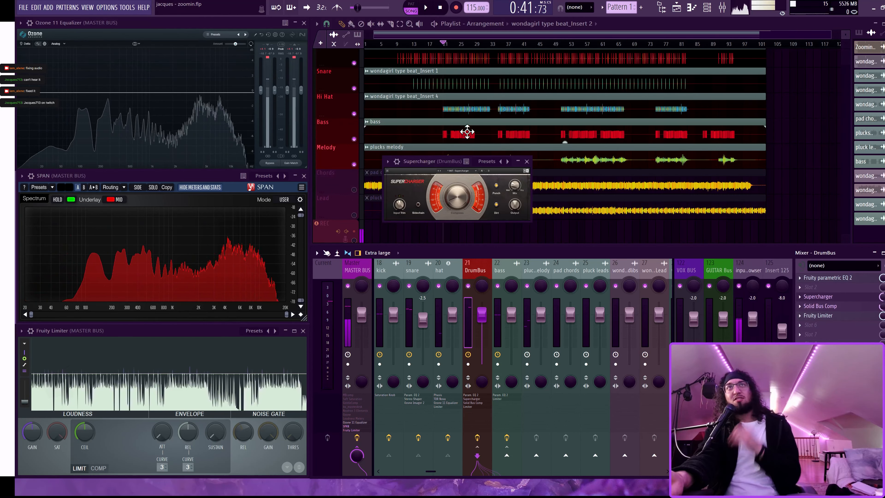
{"action": "left_click", "coordinate": [527, 162]}
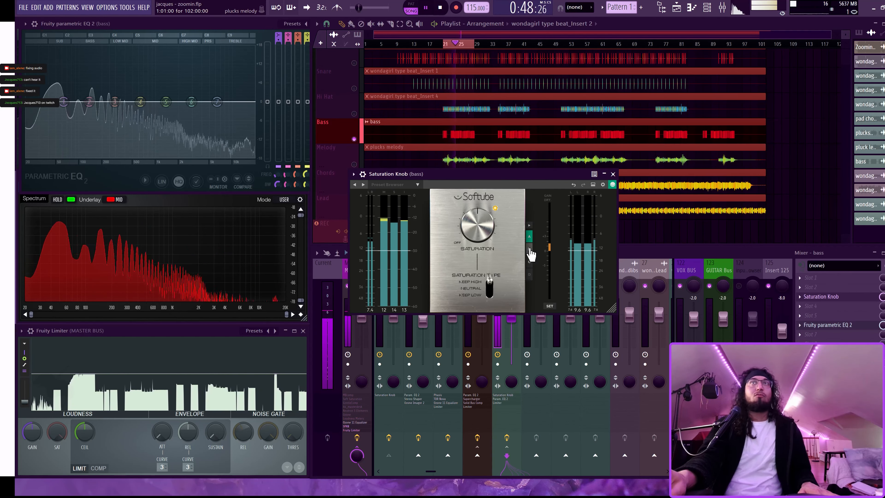
Try settings slot B in the bass's Saturation Knob and settle on slot C
{"action": "left_click", "coordinate": [530, 249]}
{"action": "left_click", "coordinate": [529, 262]}
{"action": "left_click", "coordinate": [740, 286]}
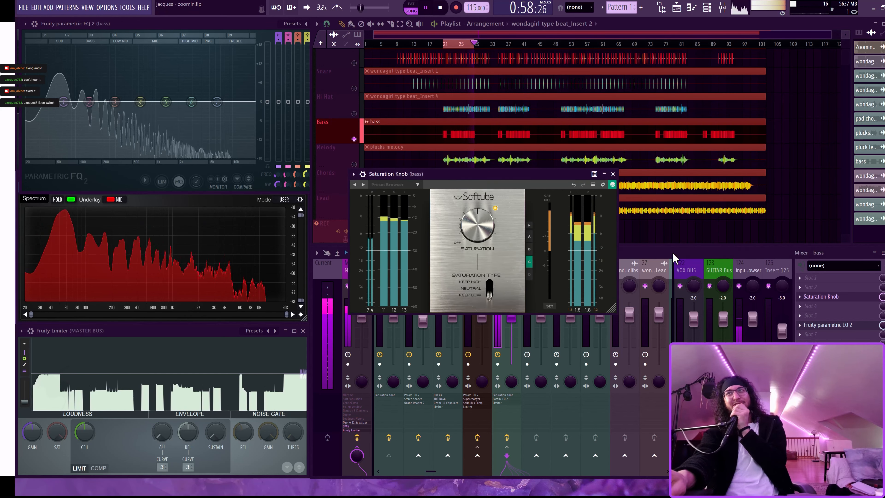
Fine-tune band 3 of the bass's Fruity parametric EQ 2 around 293 Hz
{"action": "left_click", "coordinate": [740, 290]}
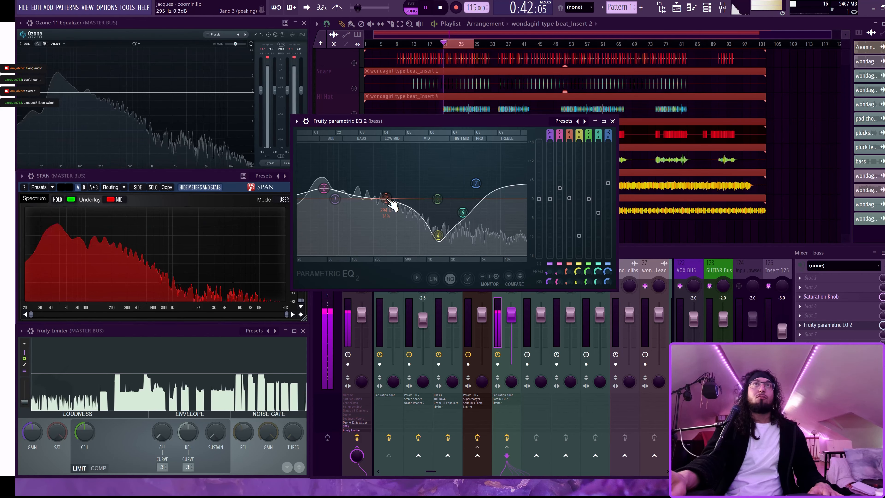
{"action": "mouse_move", "coordinate": [390, 202]}
{"action": "left_mouse_down"}
{"action": "mouse_move", "coordinate": [395, 145]}
{"action": "mouse_move", "coordinate": [359, 143]}
{"action": "mouse_move", "coordinate": [391, 145]}
{"action": "mouse_move", "coordinate": [389, 203]}
{"action": "left_mouse_up"}
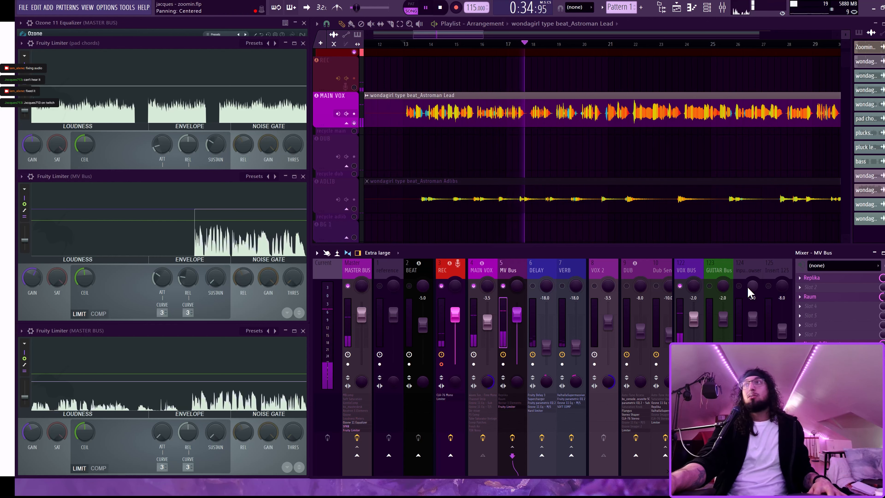
Enlarge the Ozone 11 Eq - Sub window on MAIN VOX and move its teal bell band toward lower frequency and higher gain
{"action": "key", "text": "space"}
{"action": "left_click", "coordinate": [739, 286]}
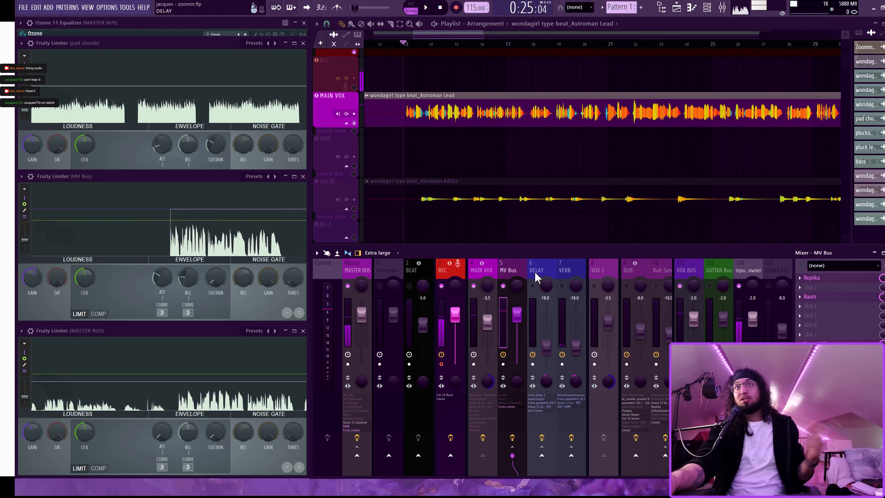
{"action": "left_click", "coordinate": [479, 275]}
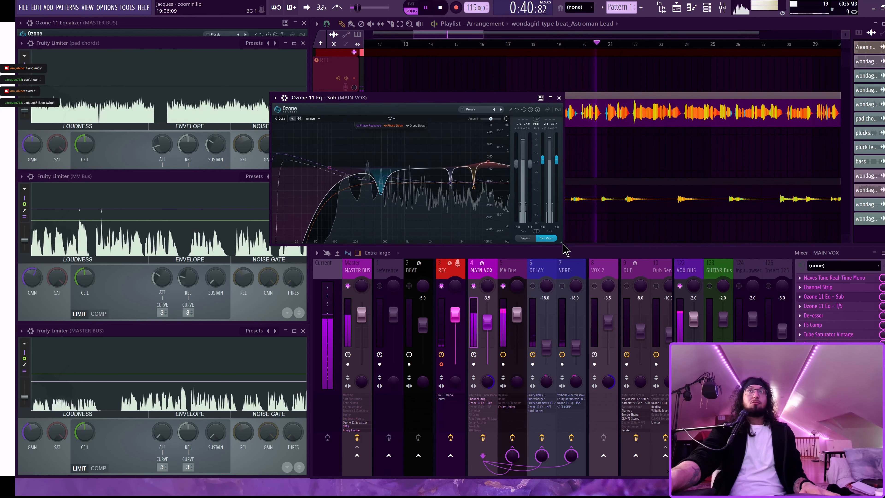
{"action": "left_click_drag", "start_coordinate": [563, 245], "coordinate": [645, 324]}
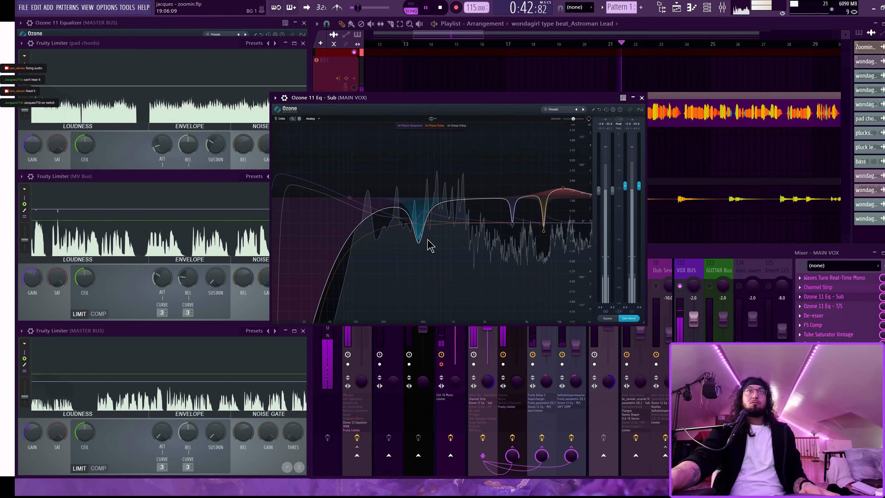
{"action": "left_click", "coordinate": [419, 240]}
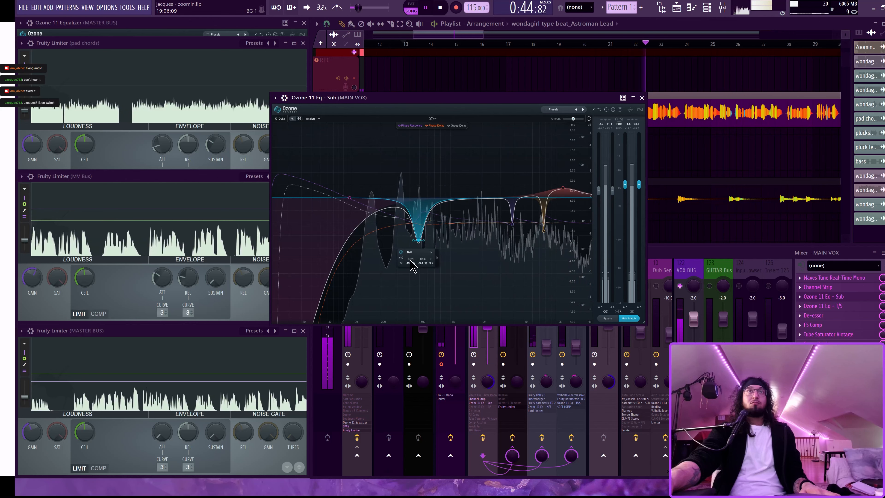
{"action": "left_click_drag", "start_coordinate": [419, 240], "coordinate": [371, 137]}
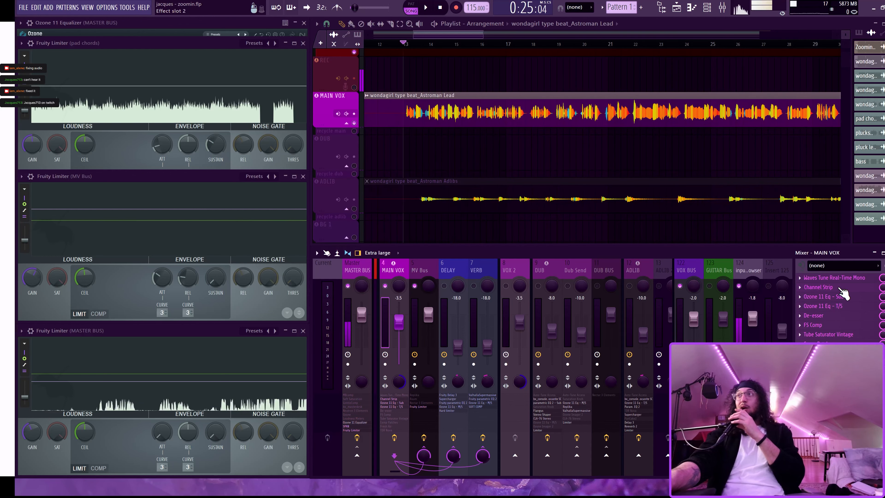
Review the MAIN VOX chain by opening Channel Strip, Ozone 11 Eq - Sub, Ozone 11 Eq - T/S and De-esser in turn
{"action": "left_click", "coordinate": [841, 288]}
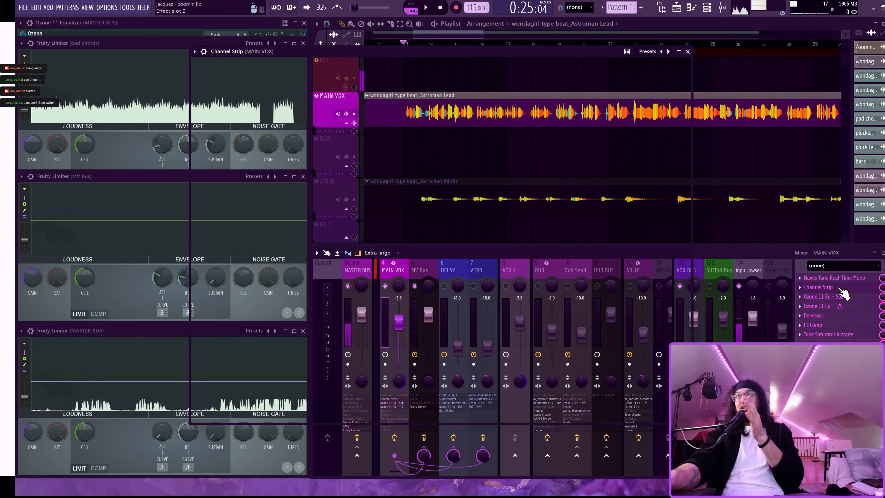
{"action": "left_click", "coordinate": [850, 296]}
{"action": "left_click", "coordinate": [850, 296]}
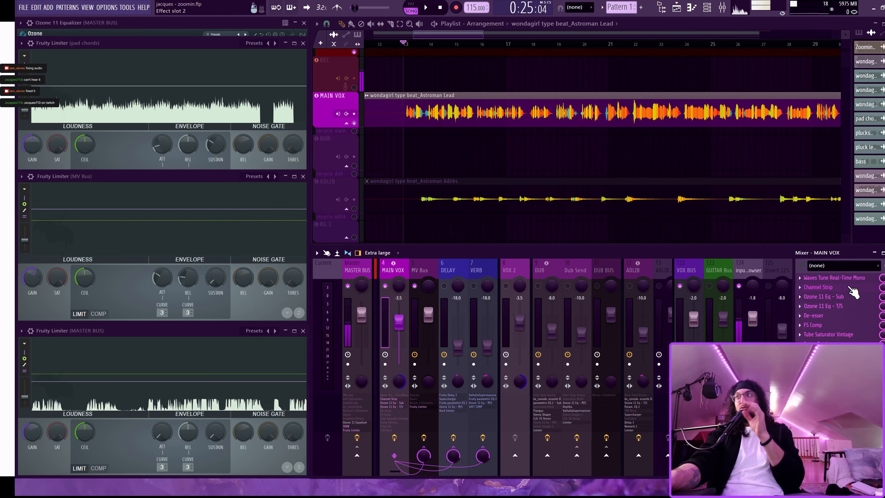
{"action": "left_click", "coordinate": [853, 306]}
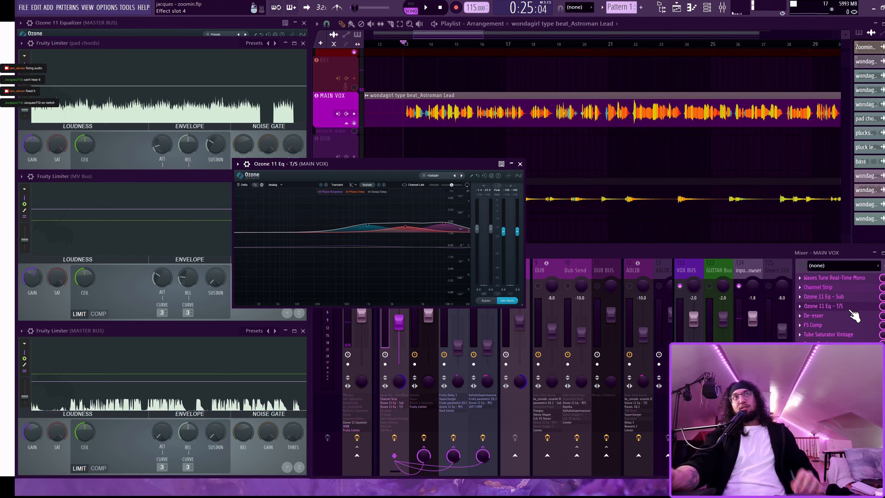
{"action": "key", "text": "space"}
{"action": "left_click", "coordinate": [854, 316]}
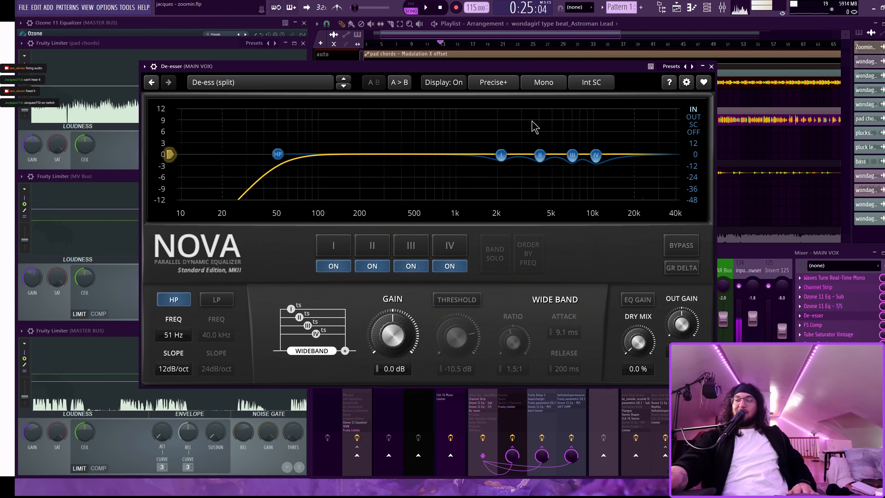
{"action": "left_click_drag", "start_coordinate": [495, 71], "coordinate": [483, 73]}
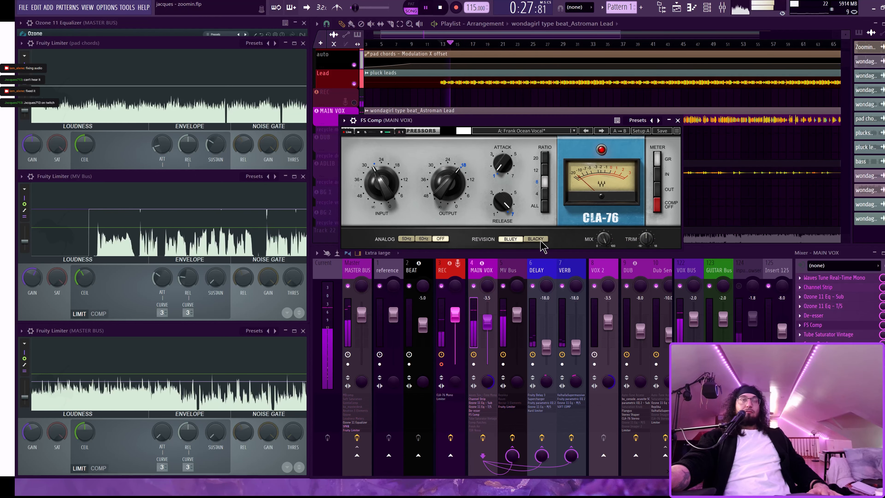
Switch the CLA-76 in MAIN VOX's FS Comp slot to the Blacky revision and set its attack to about 2.76
{"action": "left_click", "coordinate": [535, 239]}
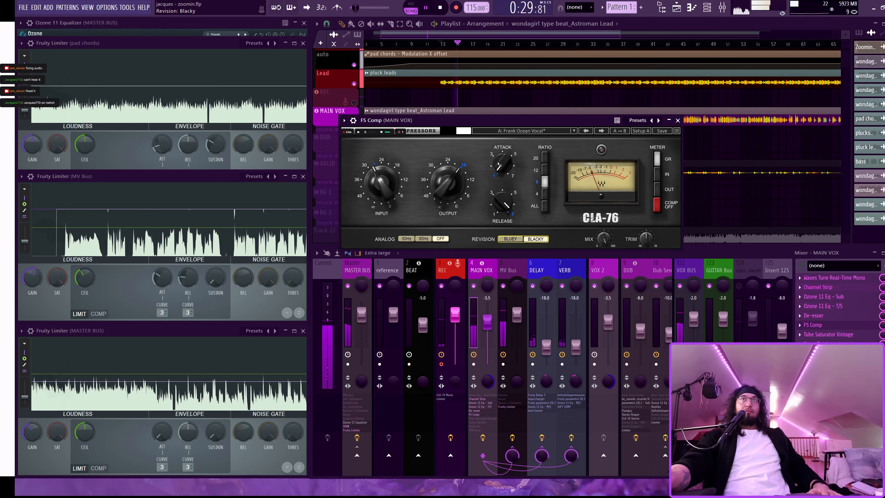
{"action": "left_click_drag", "start_coordinate": [503, 163], "coordinate": [503, 172]}
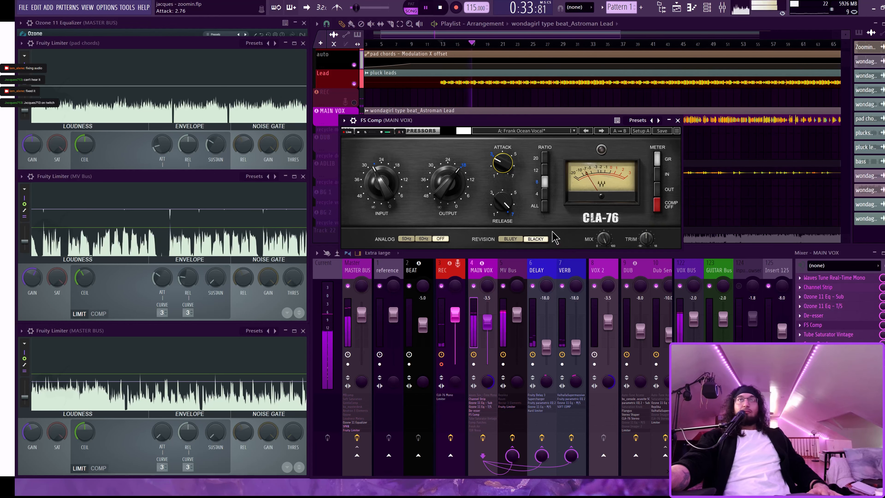
Adjust the drive and treble of Tube Saturator Vintage on MAIN VOX
{"action": "left_click", "coordinate": [869, 334]}
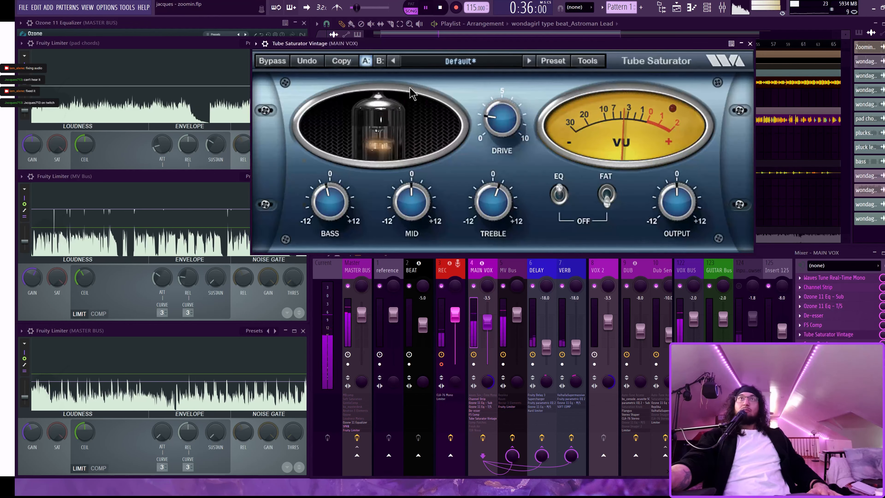
{"action": "mouse_move", "coordinate": [502, 115]}
{"action": "left_mouse_down"}
{"action": "mouse_move", "coordinate": [502, 107]}
{"action": "mouse_move", "coordinate": [498, 120]}
{"action": "left_mouse_up"}
{"action": "mouse_move", "coordinate": [493, 204]}
{"action": "left_mouse_down"}
{"action": "mouse_move", "coordinate": [495, 195]}
{"action": "mouse_move", "coordinate": [495, 206]}
{"action": "left_mouse_up"}
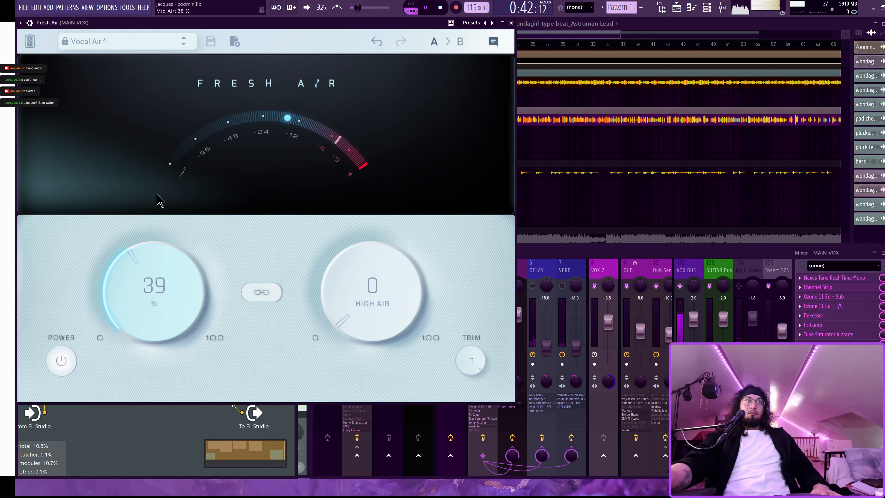
In Fresh Air on MAIN VOX, set Mid Air to 12% and High Air to 100%
{"action": "left_click_drag", "start_coordinate": [158, 195], "coordinate": [213, 25]}
{"action": "left_click_drag", "start_coordinate": [212, 90], "coordinate": [182, 301]}
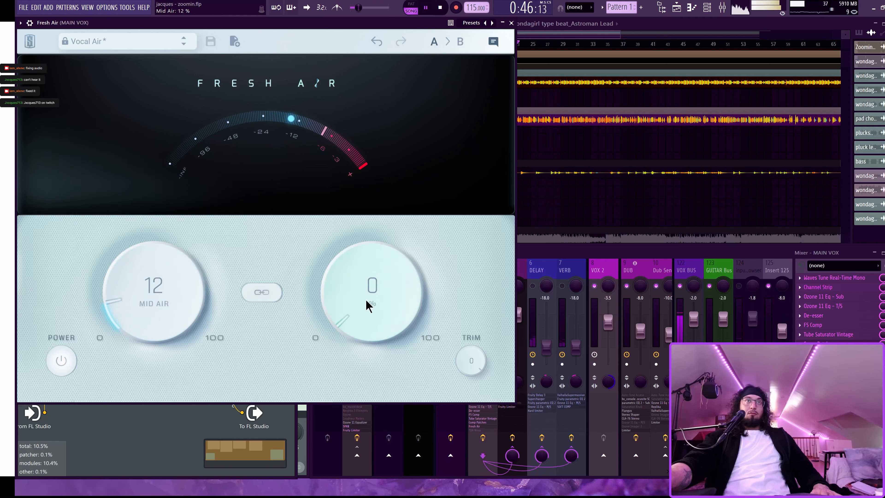
{"action": "left_click_drag", "start_coordinate": [366, 306], "coordinate": [379, 198]}
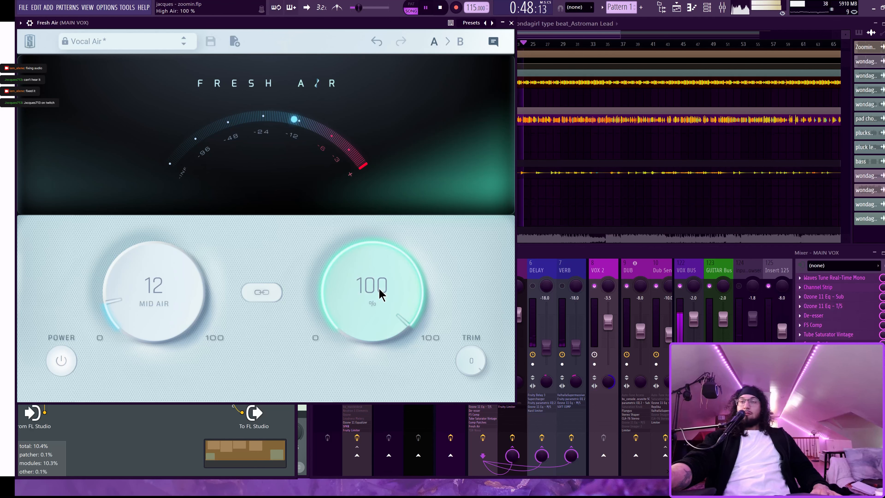
Reduce Fresh Air's High Air on MAIN VOX to about 18% and review TDR Nova with its Vocal MBC Dynamic preset
{"action": "scroll", "coordinate": [381, 310], "scroll_direction": "down", "scroll_amount": 5}
{"action": "scroll", "coordinate": [379, 314], "scroll_direction": "down", "scroll_amount": 8}
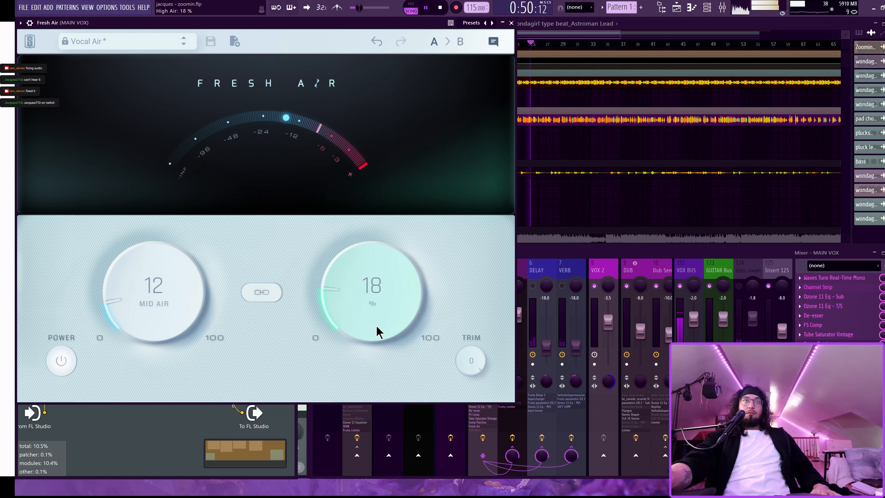
{"action": "scroll", "coordinate": [382, 312], "scroll_direction": "up", "scroll_amount": 1}
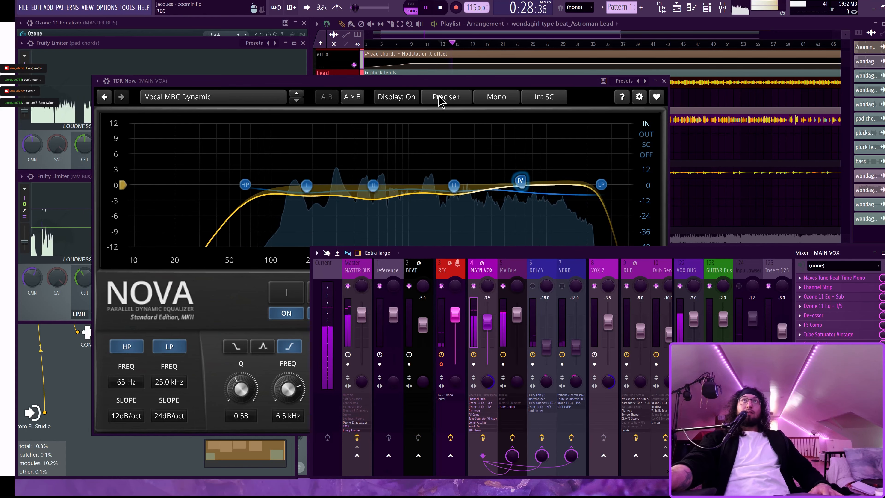
{"action": "left_click", "coordinate": [439, 89]}
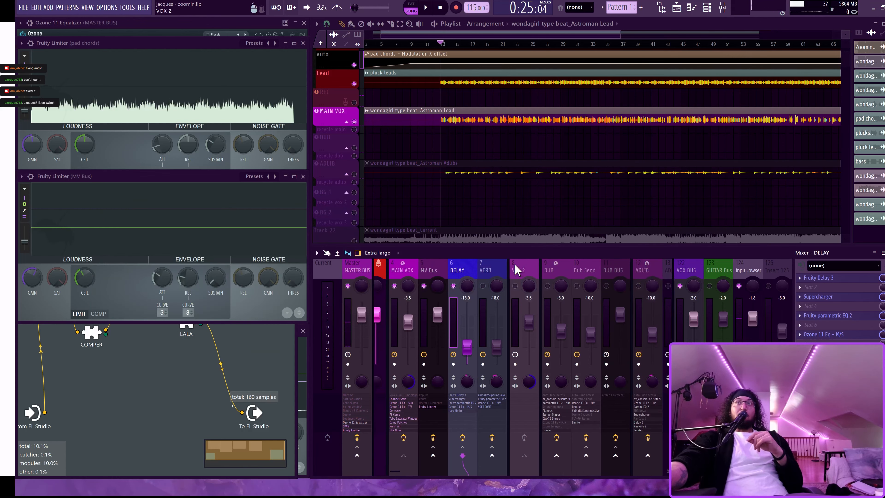
Inspect the MV Bus effects and the routing from MAIN VOX to its bus, delay and reverb channels
{"action": "scroll", "coordinate": [516, 270], "scroll_direction": "up", "scroll_amount": 3}
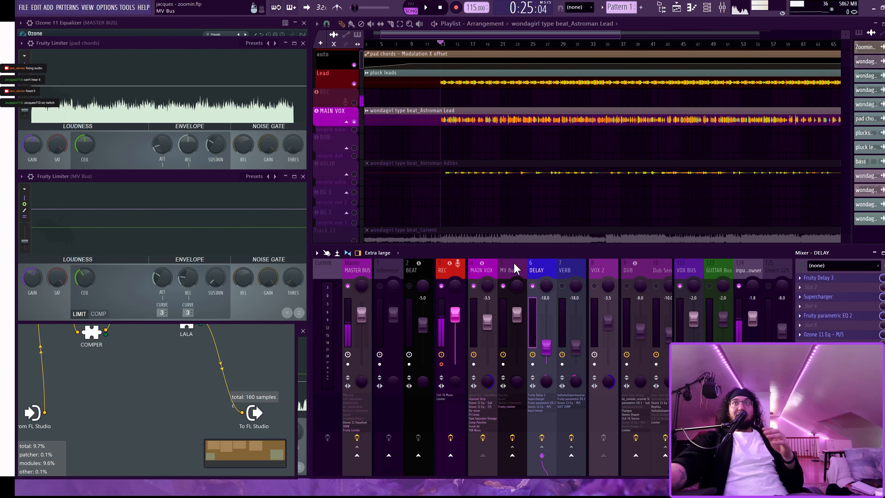
{"action": "left_click", "coordinate": [513, 269]}
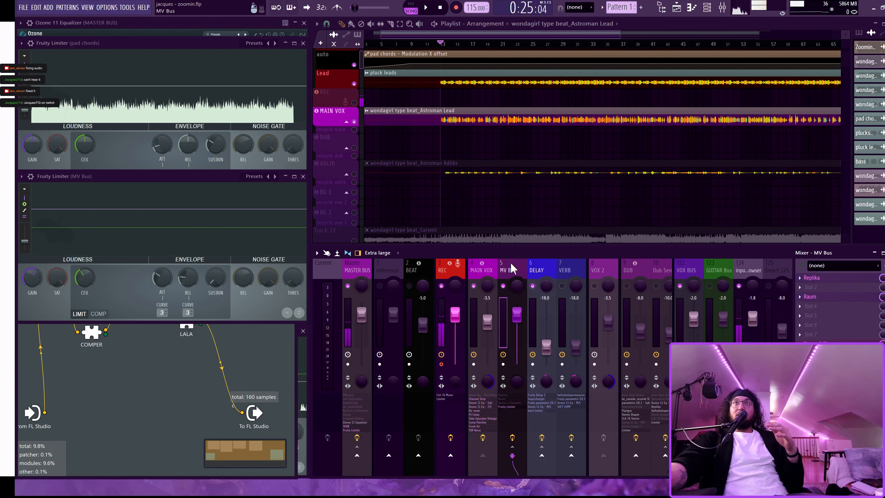
{"action": "key", "text": "Left"}
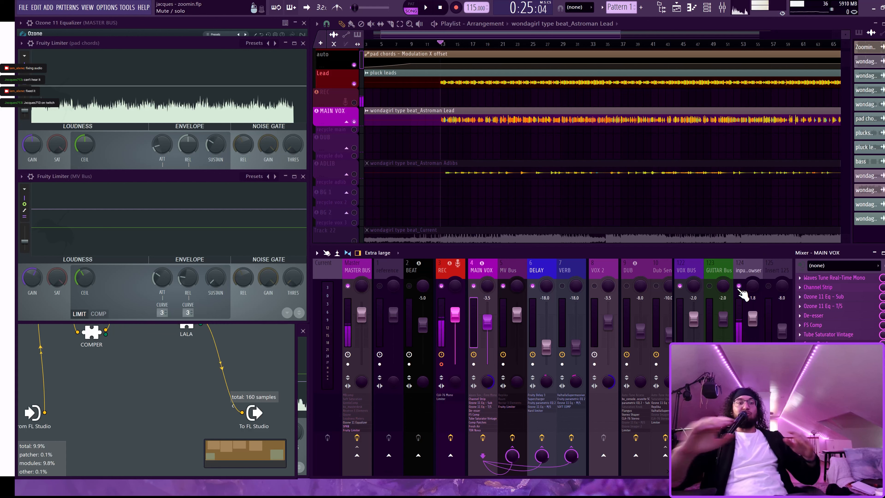
In Fruity Parametric EQ 2 on VERB, lower the band 4 peak near 1 kHz and shift the band 6 cut to a lower frequency
{"action": "left_click", "coordinate": [581, 279]}
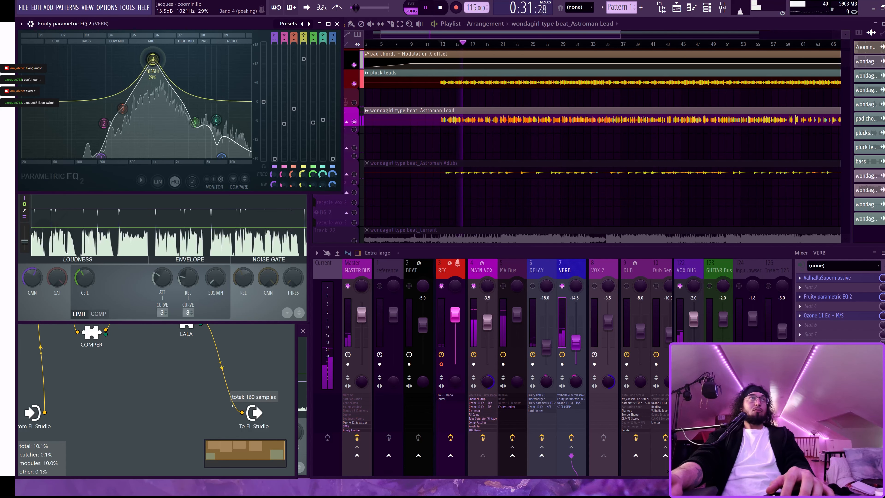
{"action": "left_click_drag", "start_coordinate": [152, 60], "coordinate": [153, 76]}
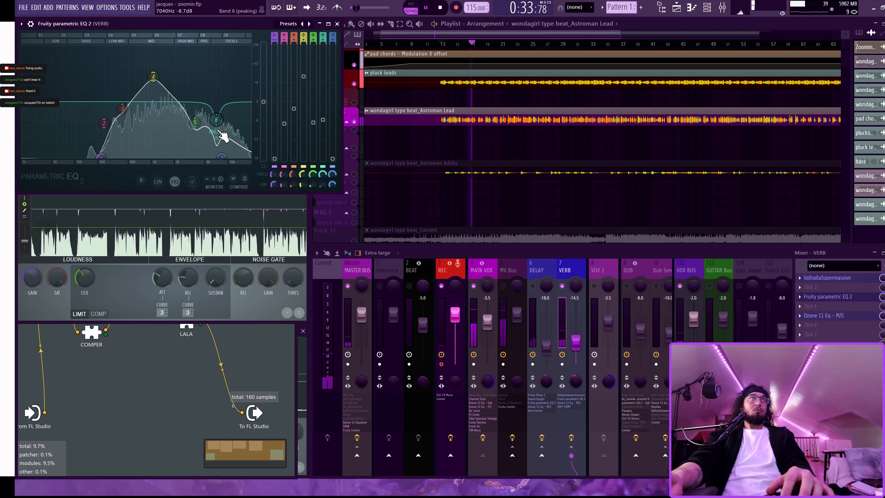
{"action": "left_click_drag", "start_coordinate": [216, 120], "coordinate": [184, 126]}
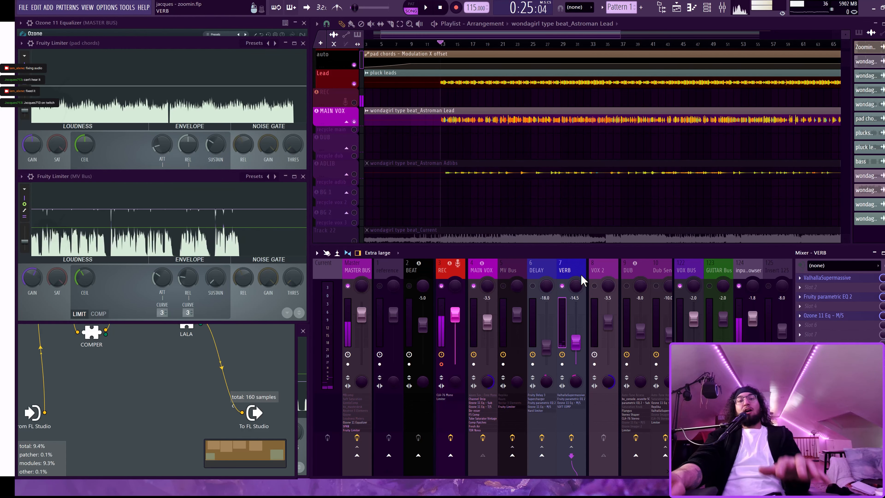
Open Replika on MV Bus and audition the vocal delay in short playbacks, placing its window above the mixer
{"action": "left_click", "coordinate": [539, 270]}
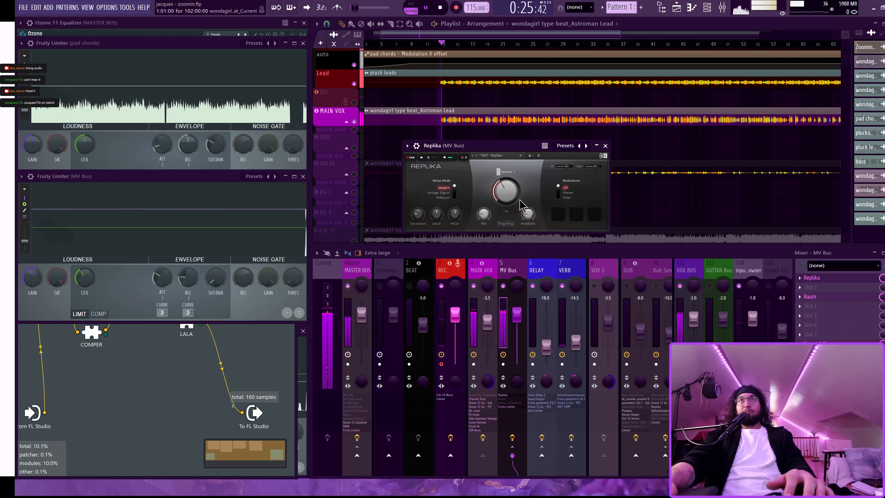
{"action": "key", "text": "space"}
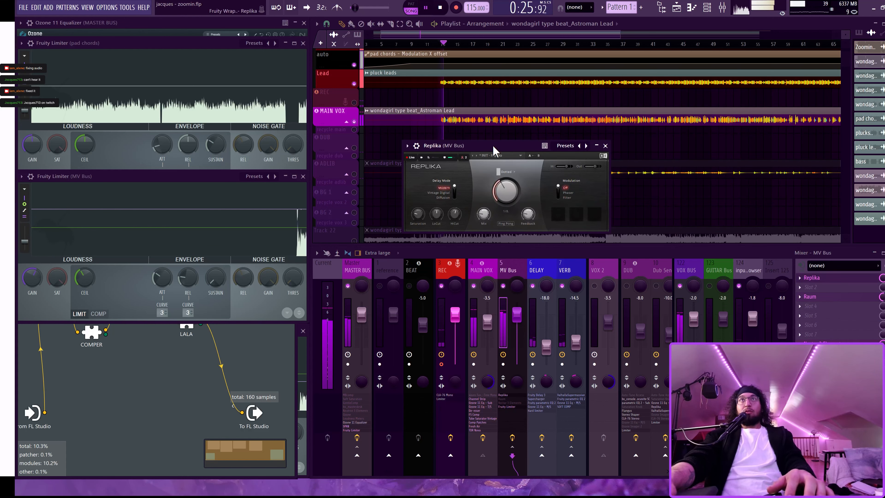
{"action": "left_click_drag", "start_coordinate": [494, 146], "coordinate": [465, 157]}
{"action": "key", "text": "space"}
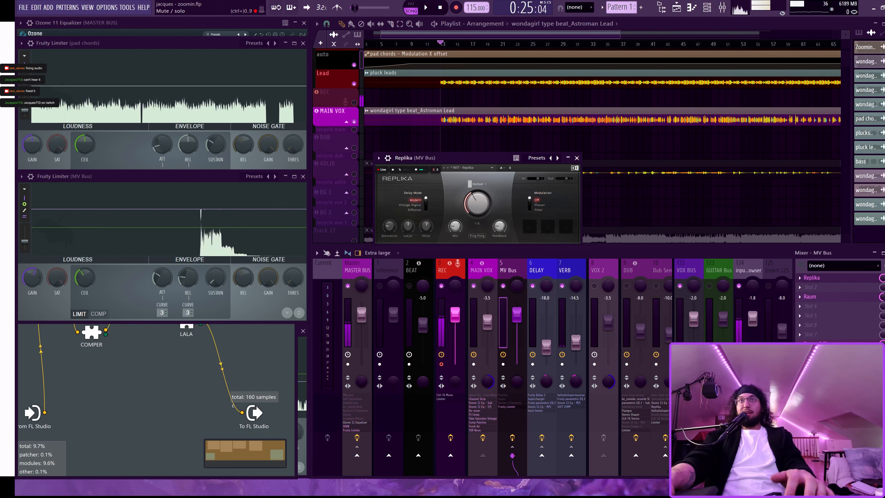
{"action": "key", "text": "space"}
{"action": "left_click_drag", "start_coordinate": [471, 160], "coordinate": [458, 160]}
{"action": "key", "text": "space"}
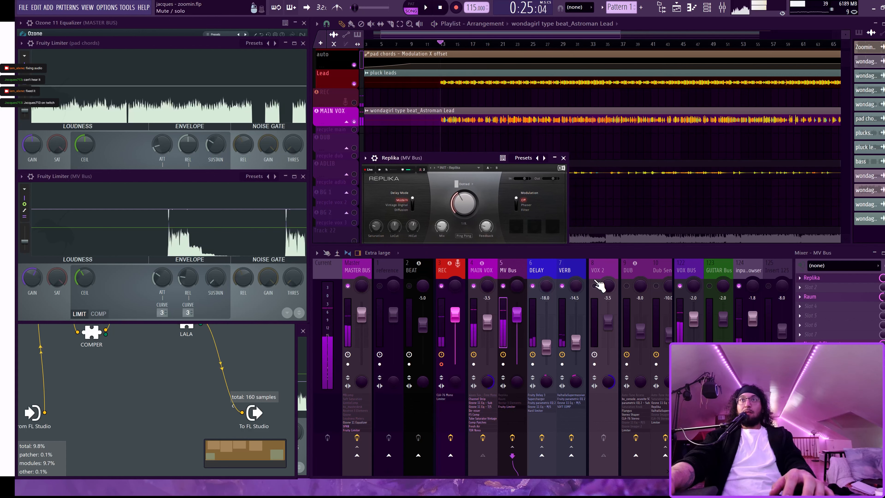
Mute the VERB channel to isolate the delay and check the Hard limiter on DELAY
{"action": "left_click", "coordinate": [562, 286]}
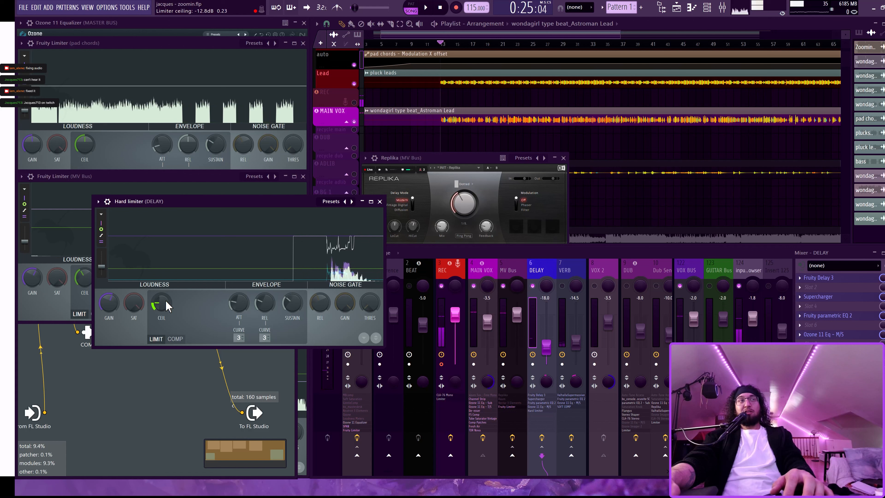
{"action": "left_click", "coordinate": [380, 201]}
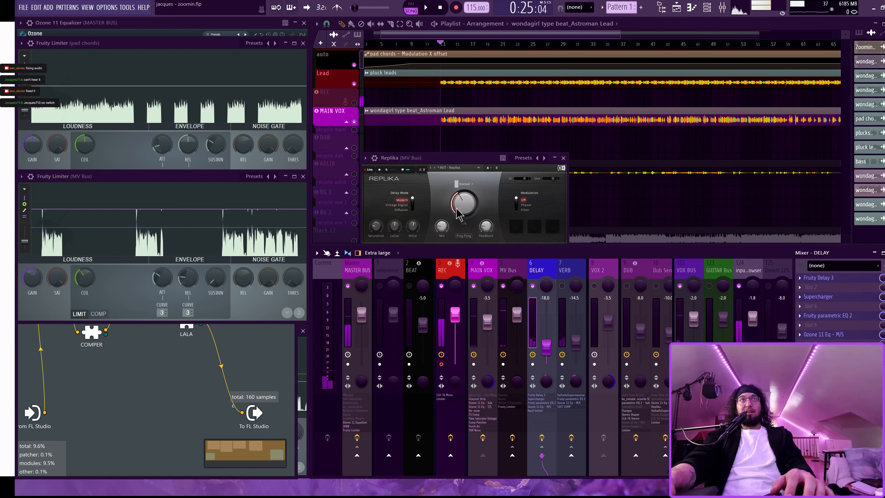
{"action": "left_click", "coordinate": [513, 340]}
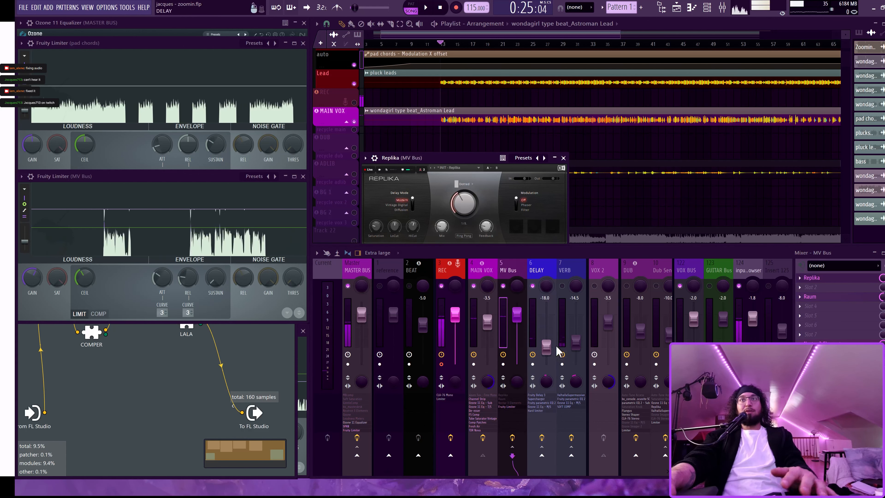
{"action": "left_click", "coordinate": [554, 353]}
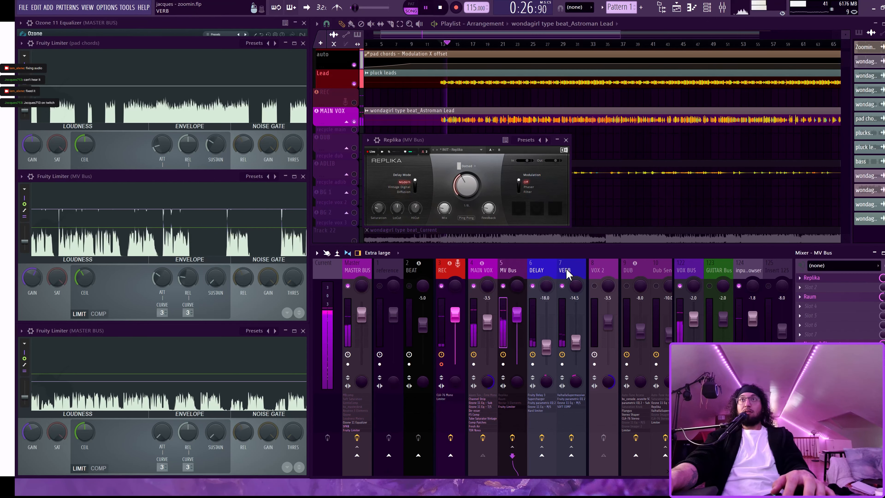
Compare the VERB and DELAY channels, and reopen Replika on MV Bus to audition it during playback
{"action": "left_click", "coordinate": [567, 271]}
{"action": "left_click", "coordinate": [548, 271]}
{"action": "key", "text": "space"}
{"action": "key", "text": "space"}
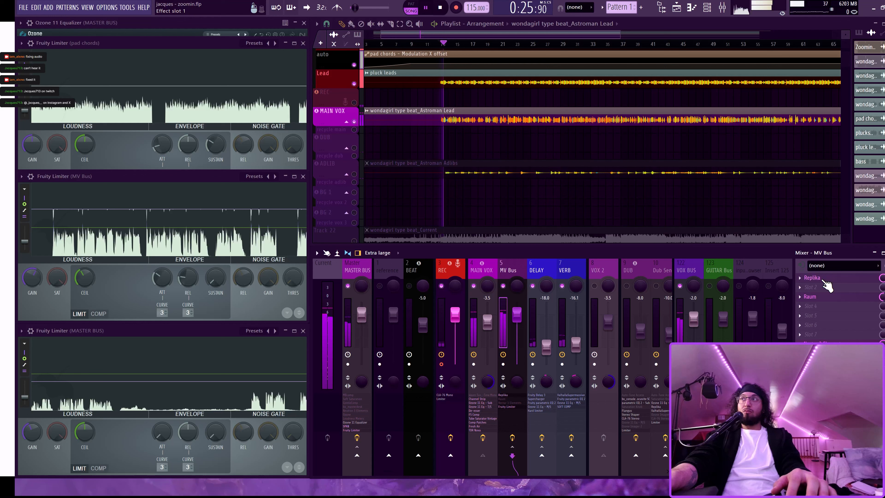
{"action": "left_click", "coordinate": [816, 278]}
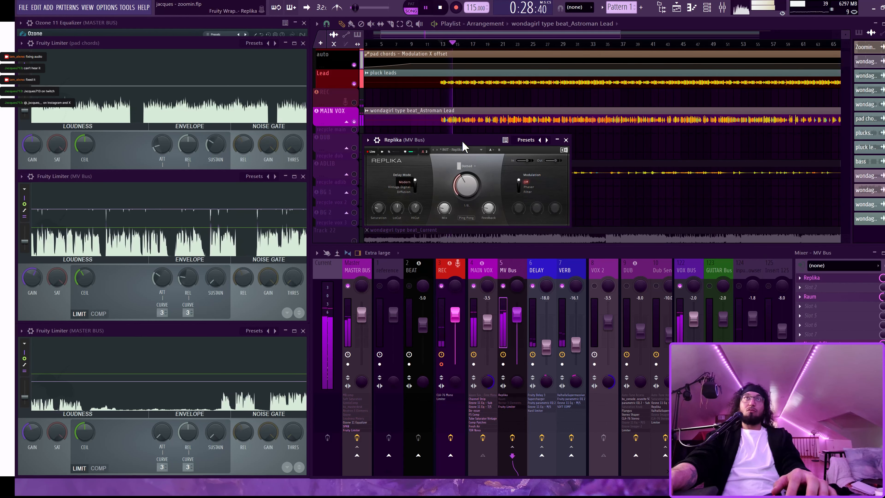
{"action": "left_click_drag", "start_coordinate": [462, 140], "coordinate": [500, 144]}
{"action": "key", "text": "space"}
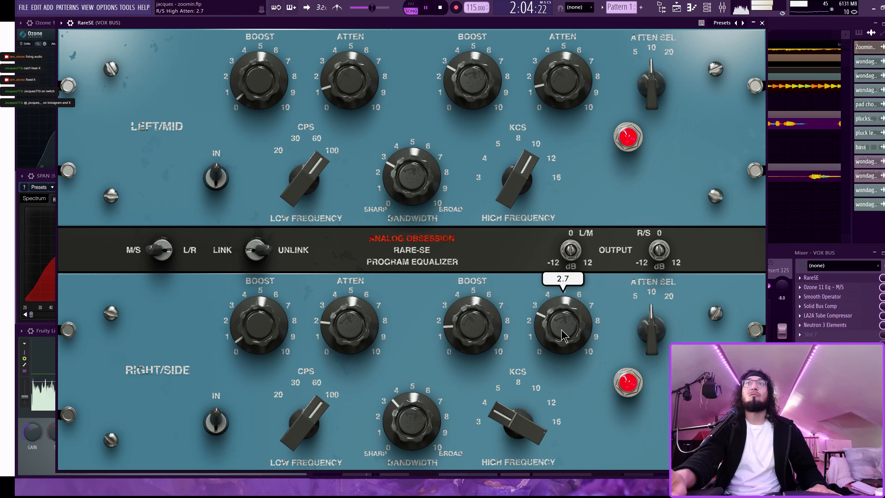
In RareSE on VOX BUS, adjust the right/side high attenuation, low attenuation and low boost
{"action": "left_click_drag", "start_coordinate": [559, 333], "coordinate": [557, 328]}
{"action": "left_click_drag", "start_coordinate": [351, 329], "coordinate": [353, 343]}
{"action": "left_click_drag", "start_coordinate": [251, 334], "coordinate": [247, 315]}
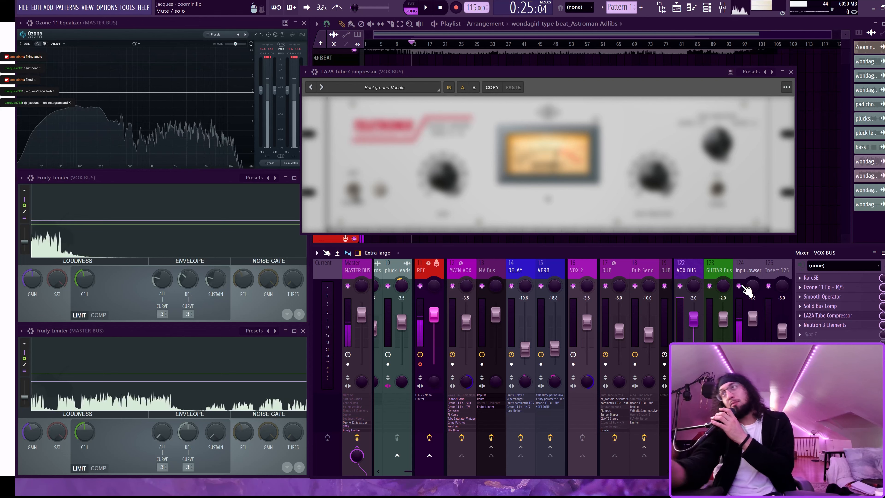
Review the LA2A Tube Compressor on VOX BUS and open Neutron 3 Elements from the same chain
{"action": "left_click_drag", "start_coordinate": [423, 72], "coordinate": [394, 83]}
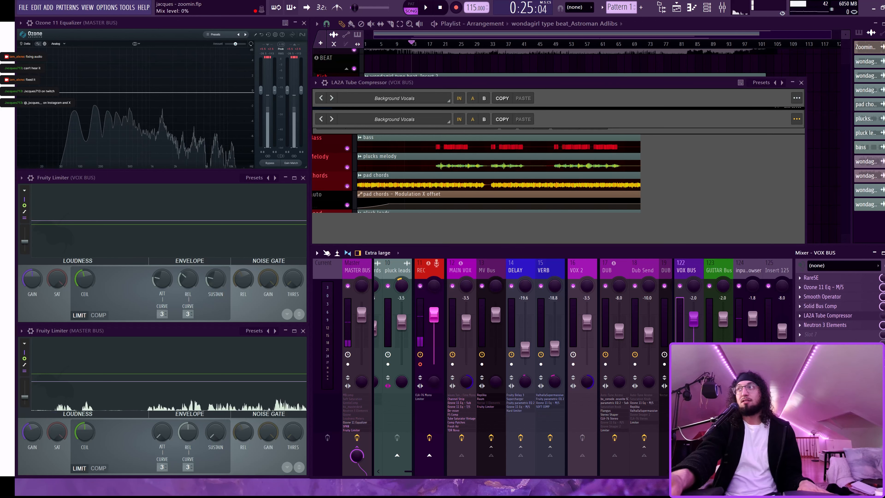
{"action": "left_click", "coordinate": [825, 324]}
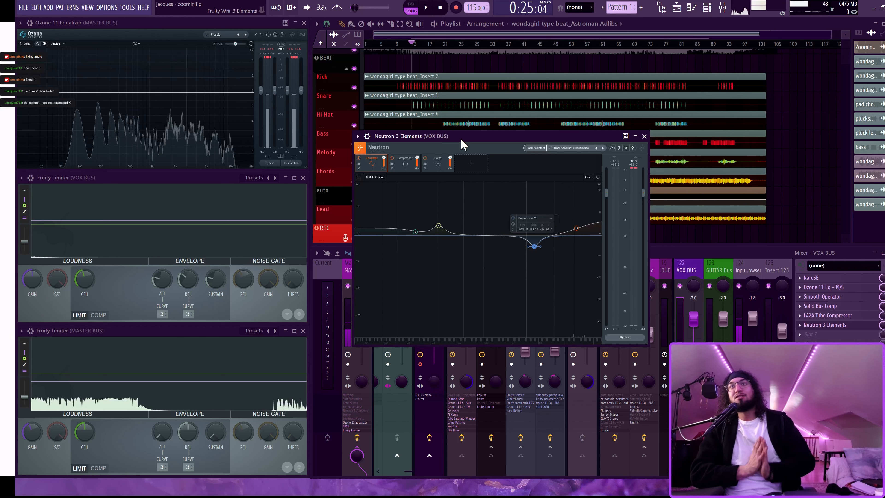
{"action": "left_click_drag", "start_coordinate": [463, 139], "coordinate": [462, 117]}
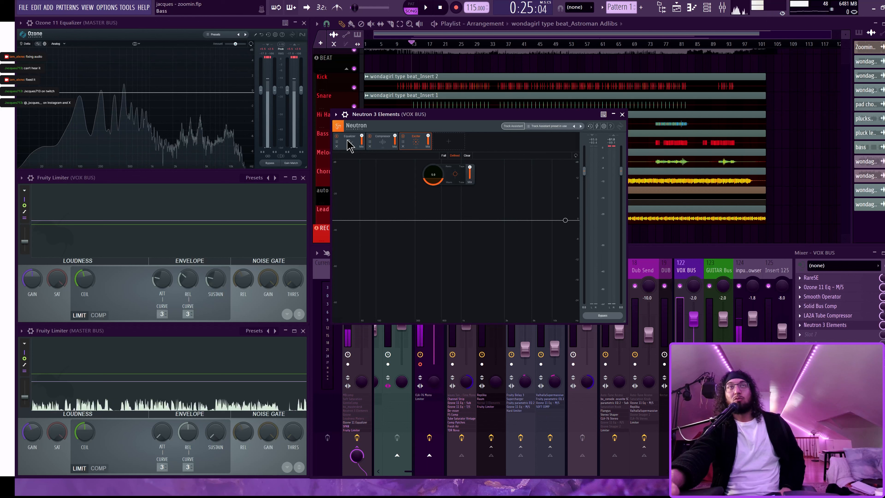
In Neutron 3 Elements' equalizer on VOX BUS, reduce the low-mid bell boost to about 1.7 dB and check the neighbouring bands
{"action": "left_click", "coordinate": [349, 142]}
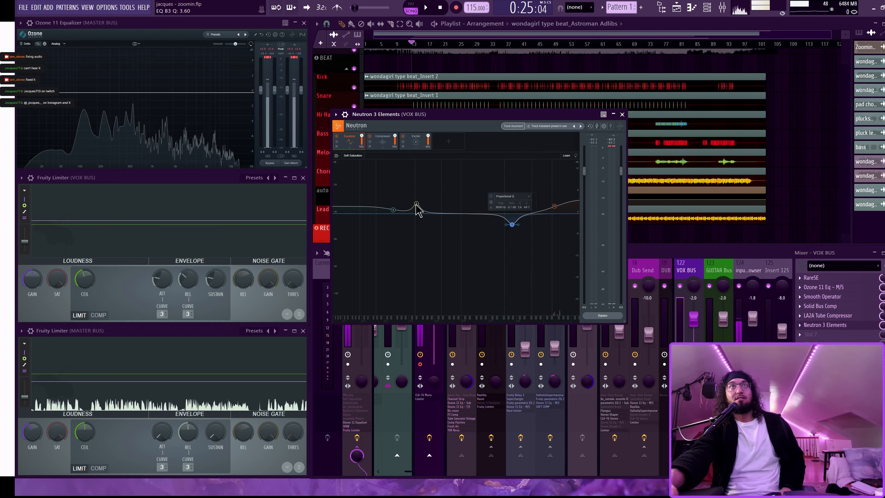
{"action": "left_click_drag", "start_coordinate": [416, 204], "coordinate": [416, 208]}
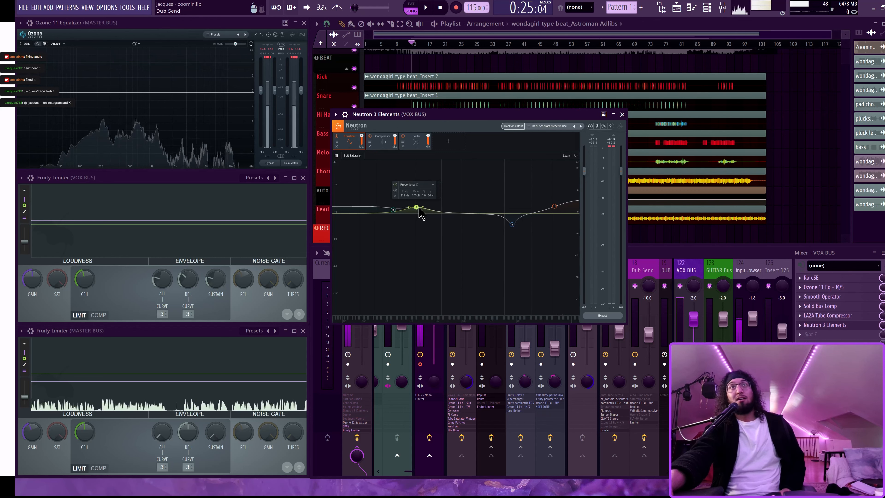
{"action": "left_click", "coordinate": [393, 211]}
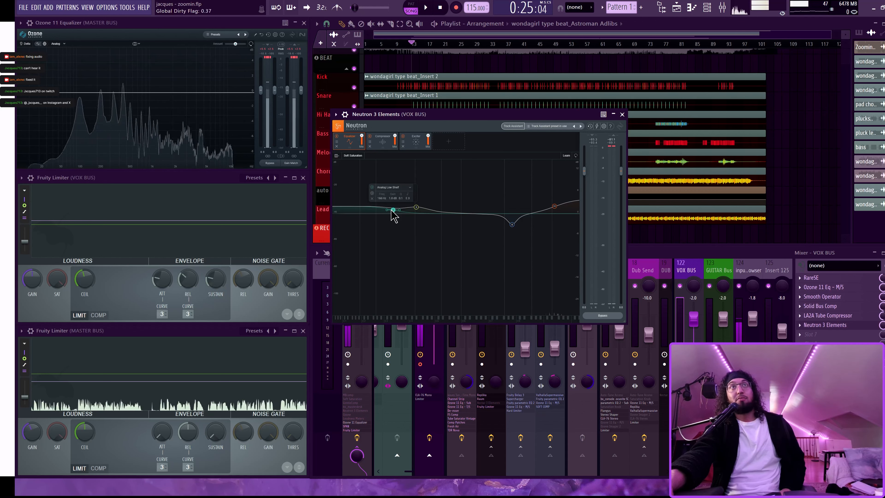
{"action": "left_click", "coordinate": [512, 224]}
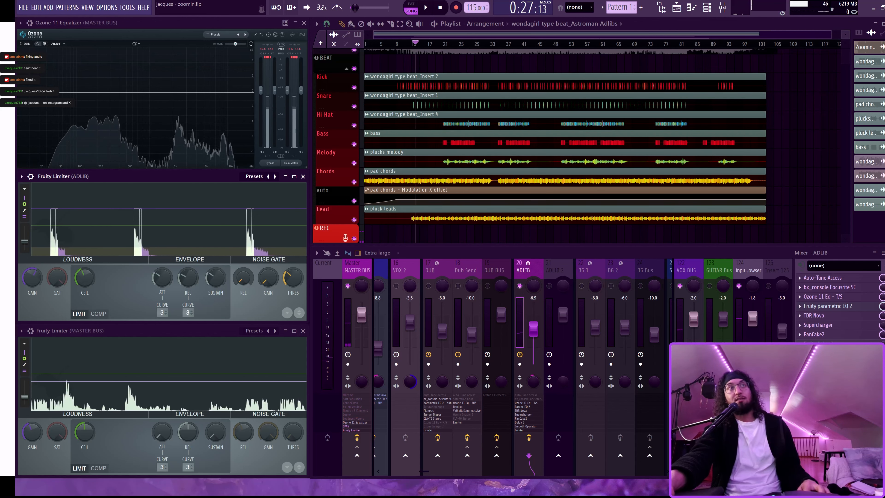
Raise the noise gate release to maximum and increase the noise gate gain in ADLIB's Fruity Limiter while auditioning the adlibs
{"action": "left_click_drag", "start_coordinate": [244, 277], "coordinate": [245, 223]}
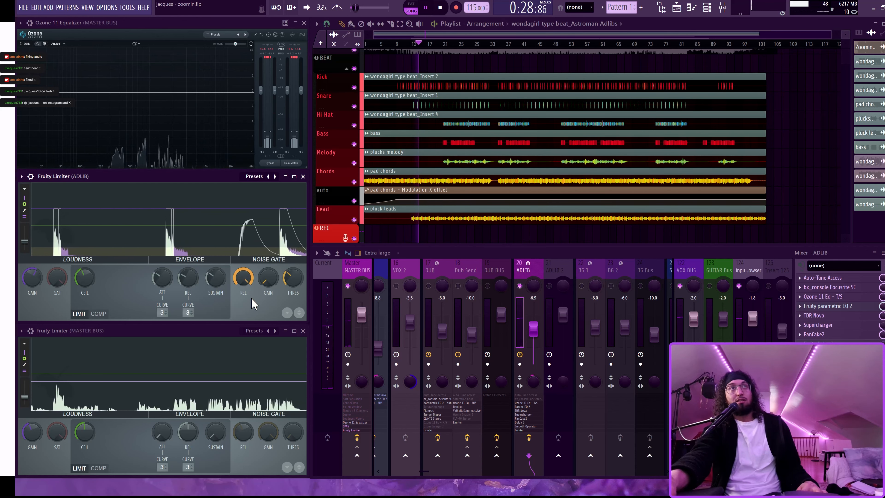
{"action": "key", "text": "space"}
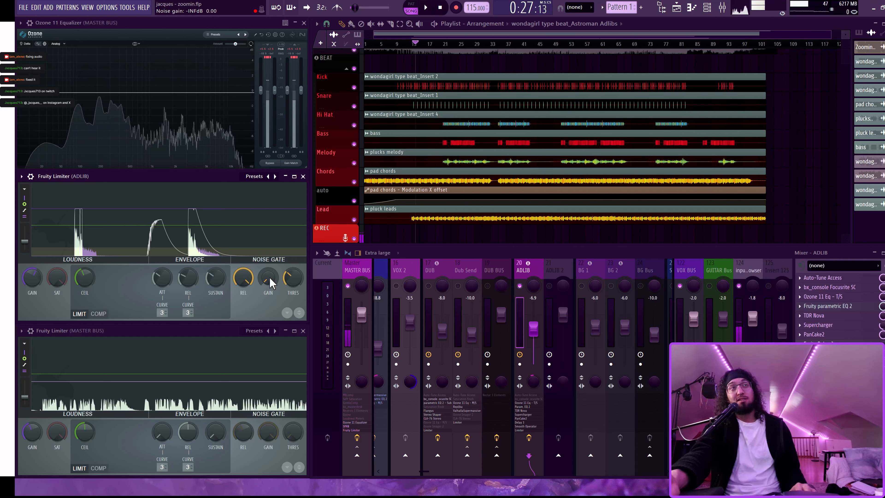
{"action": "key", "text": "space"}
{"action": "left_click_drag", "start_coordinate": [270, 281], "coordinate": [271, 227]}
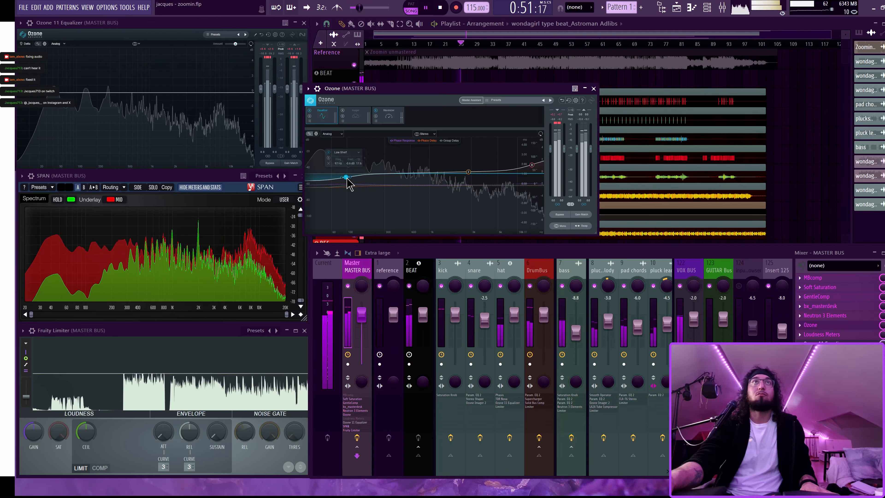
Adjust the low shelf in Ozone's equalizer on MASTER BUS to about 86 Hz and display the Maximizer module
{"action": "left_click_drag", "start_coordinate": [348, 182], "coordinate": [344, 180]}
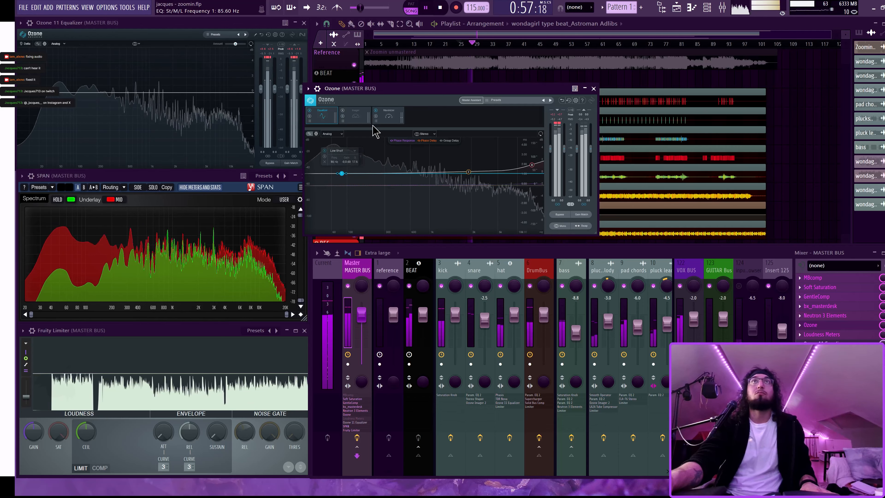
{"action": "left_click", "coordinate": [386, 116]}
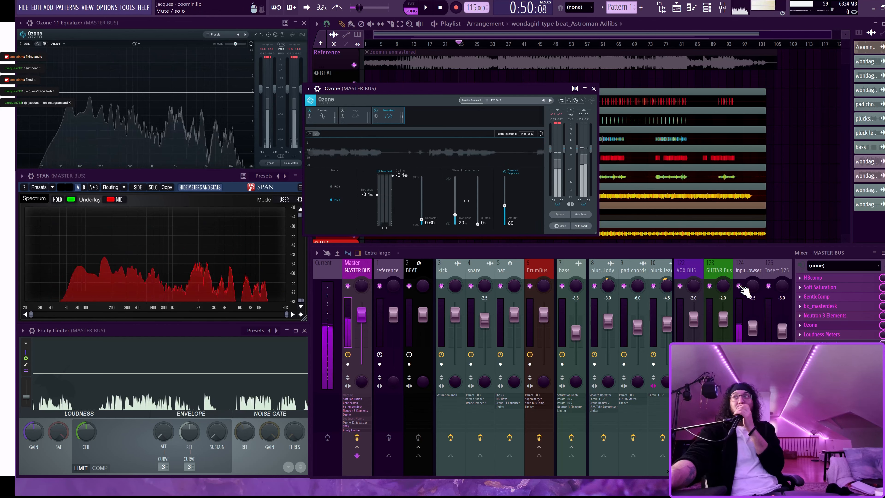
Check the Loudness Meters patch on MASTER BUS, with its mvMeter2 and Youlean Loudness Meter 2
{"action": "left_click", "coordinate": [836, 333]}
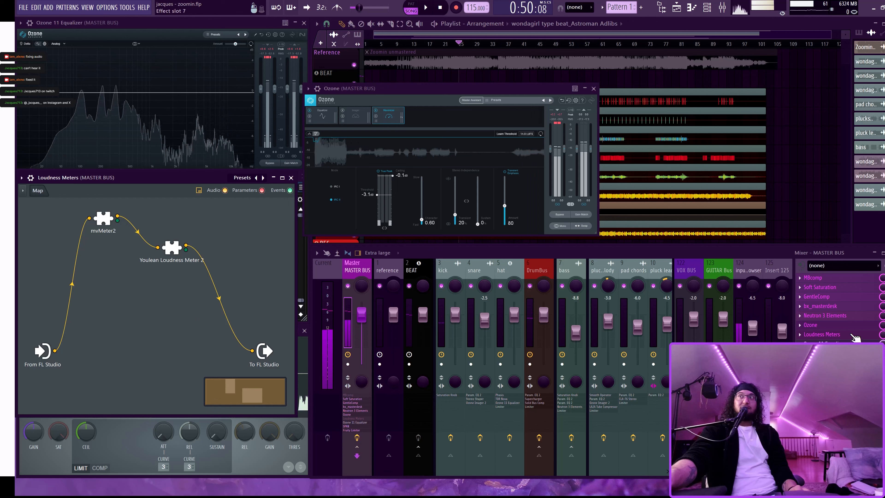
{"action": "left_click", "coordinate": [841, 333]}
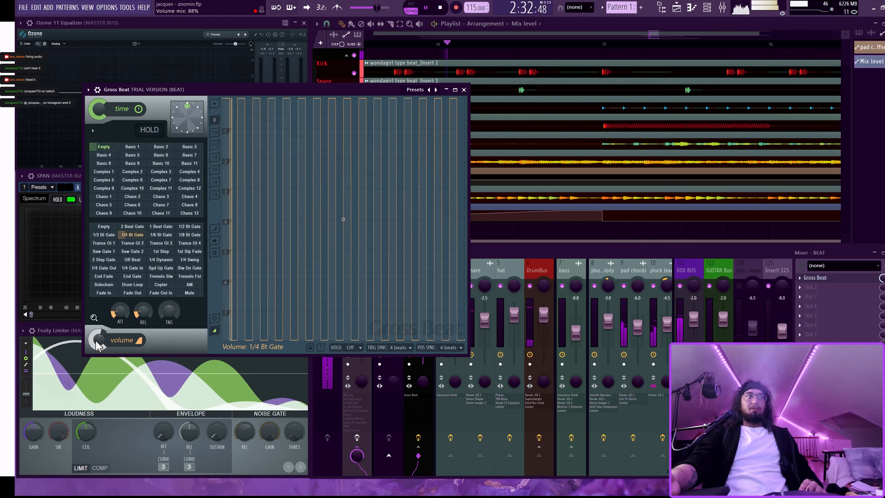
Adjust the volume mix of Gross Beat's 1/4 Bt Gate on the BEAT track and close the plugin
{"action": "left_click_drag", "start_coordinate": [96, 341], "coordinate": [96, 350]}
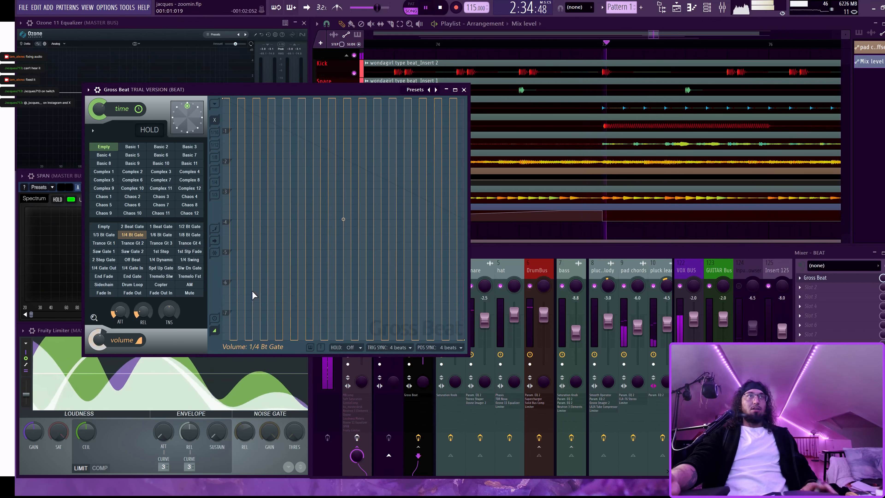
{"action": "left_click", "coordinate": [464, 90]}
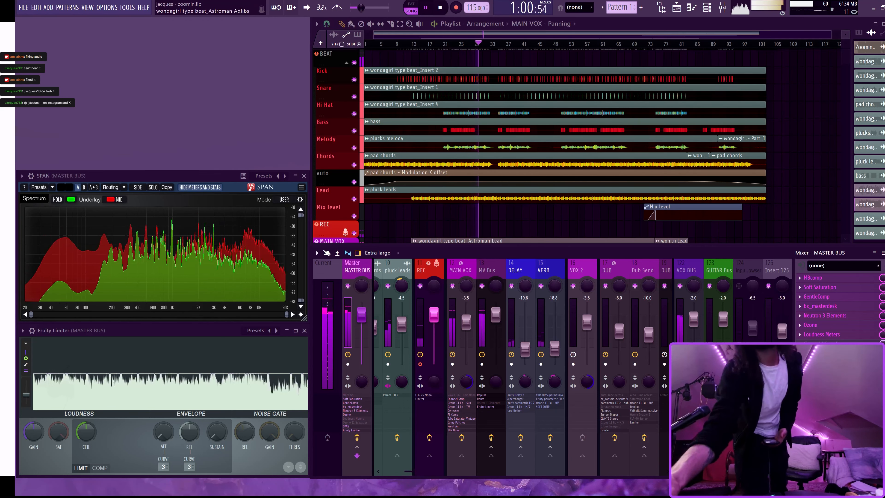
Reduce the playlist's track height to fit the tracks from Reference to ADLIB, and display Ozone 11 Equalizer on MASTER BUS
{"action": "scroll", "coordinate": [472, 181], "scroll_direction": "down", "scroll_amount": 5}
{"action": "scroll", "coordinate": [592, 188], "scroll_direction": "up", "scroll_amount": 1}
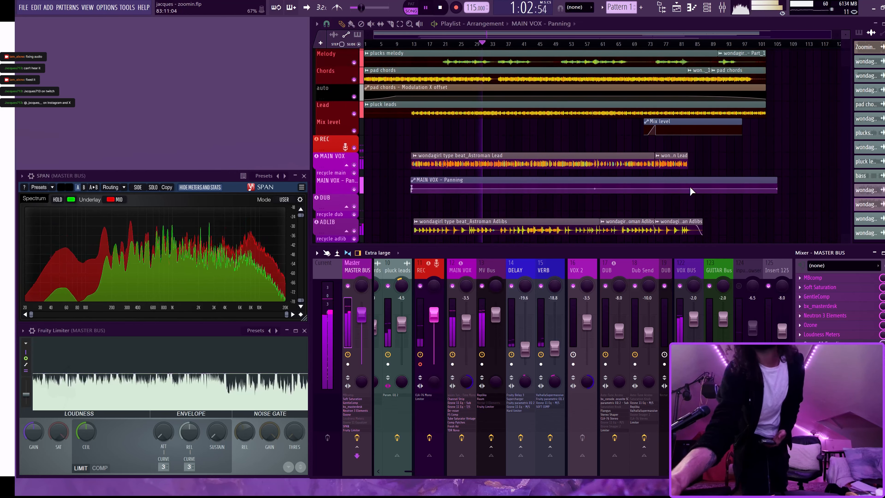
{"action": "left_click_drag", "start_coordinate": [846, 35], "coordinate": [846, 39]}
{"action": "scroll", "coordinate": [785, 157], "scroll_direction": "up", "scroll_amount": 6}
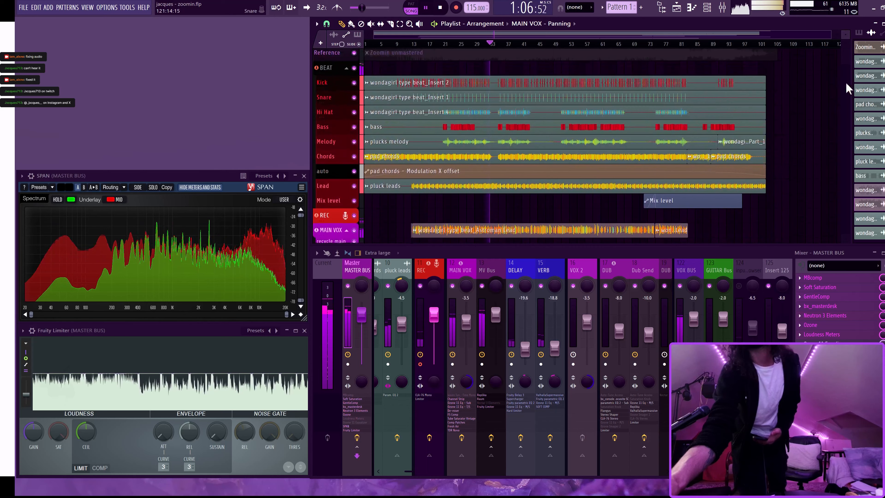
{"action": "left_click_drag", "start_coordinate": [848, 32], "coordinate": [848, 35]}
{"action": "scroll", "coordinate": [794, 109], "scroll_direction": "up", "scroll_amount": 1}
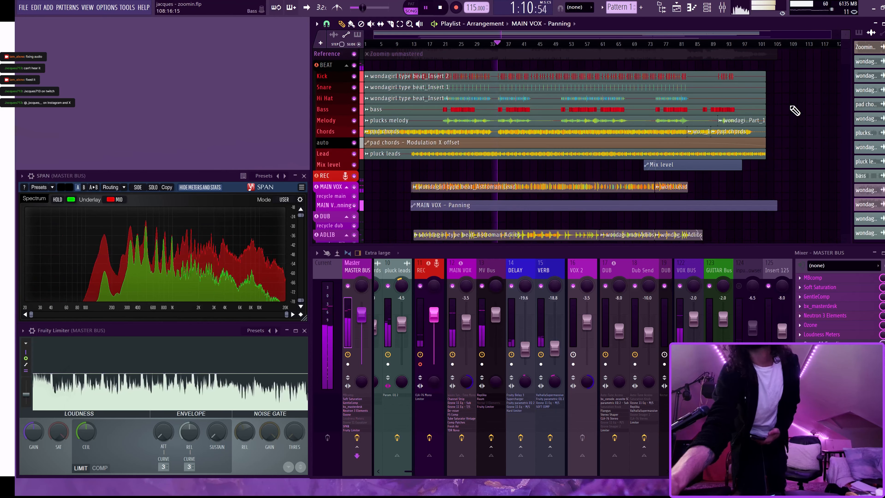
{"action": "scroll", "coordinate": [793, 142], "scroll_direction": "down", "scroll_amount": 1}
{"action": "scroll", "coordinate": [793, 141], "scroll_direction": "up", "scroll_amount": 1}
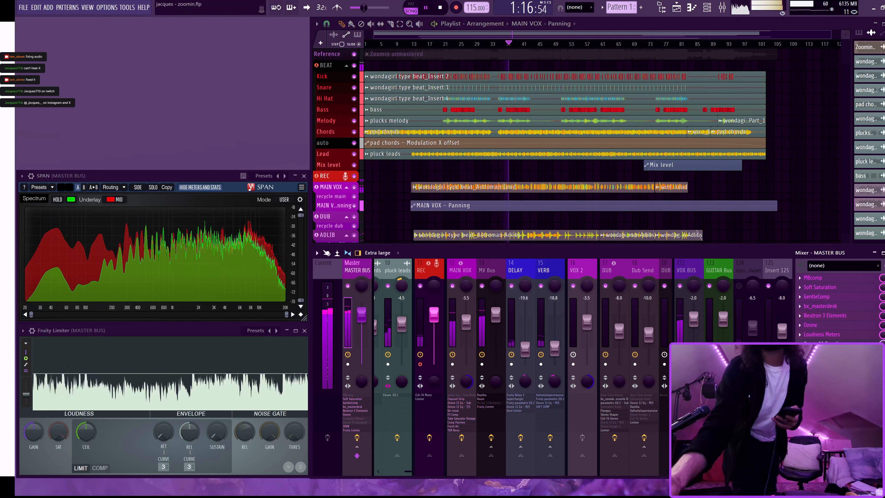
{"action": "left_click", "coordinate": [824, 344]}
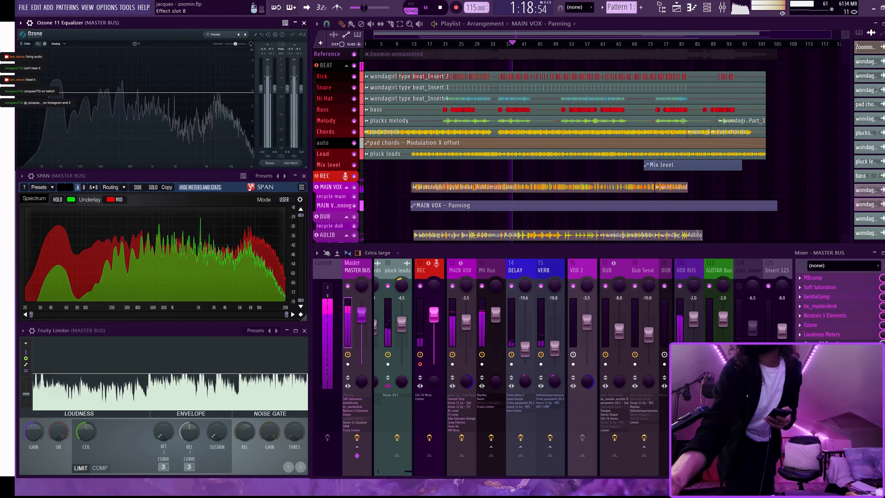